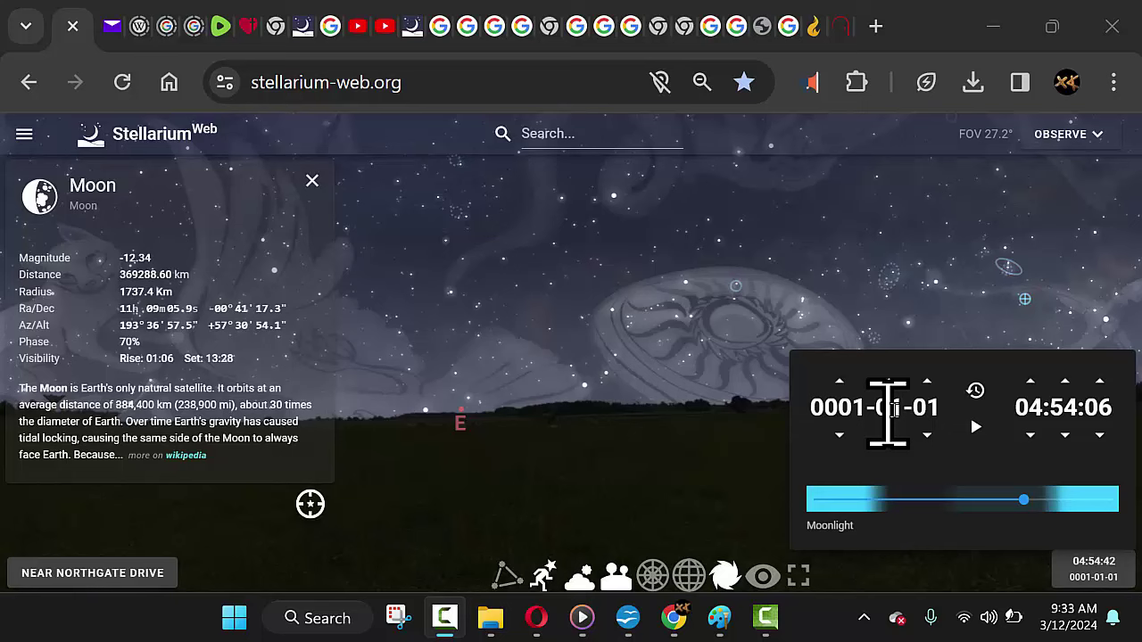
pyautogui.click(1096, 480)
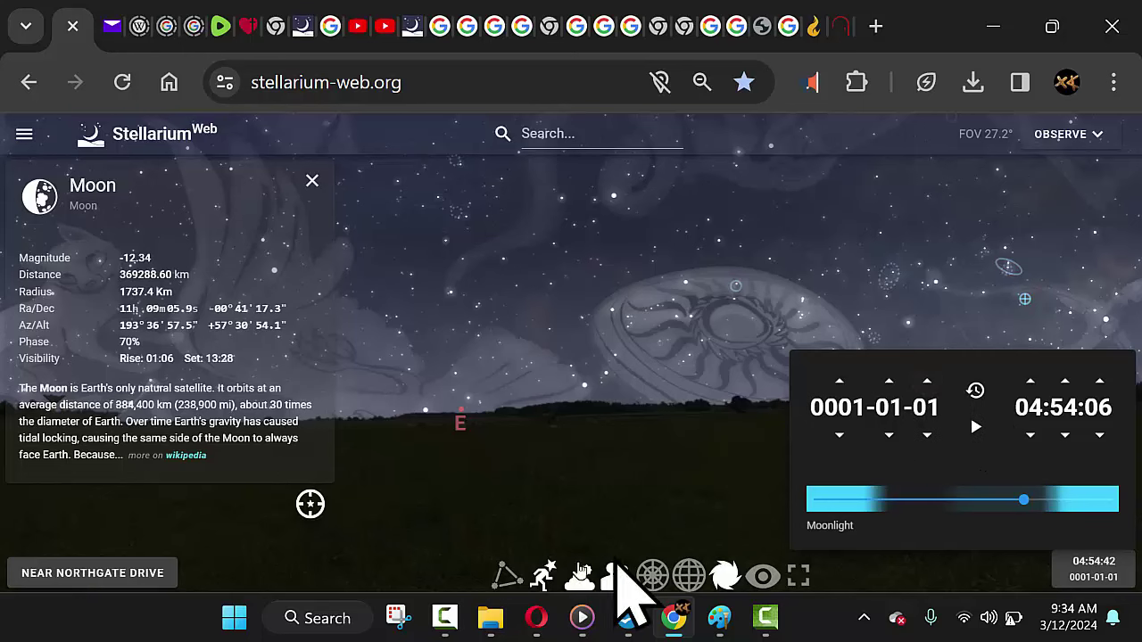
# - Replace constellation artwork with constellation lines and advance the date toward July
pyautogui.click(546, 580)
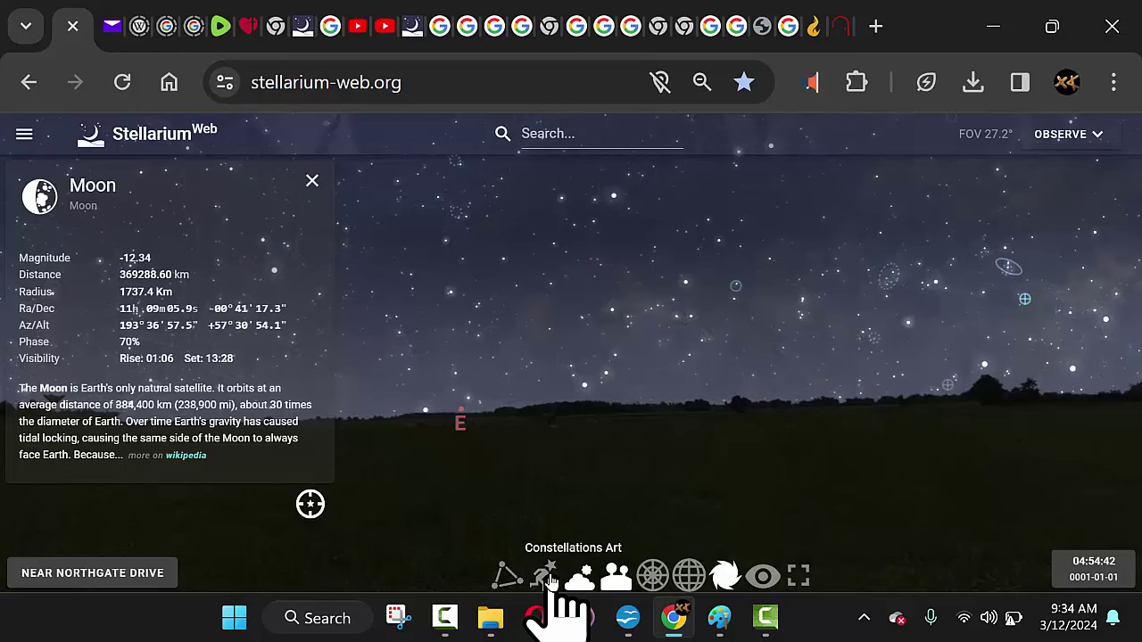
pyautogui.click(502, 577)
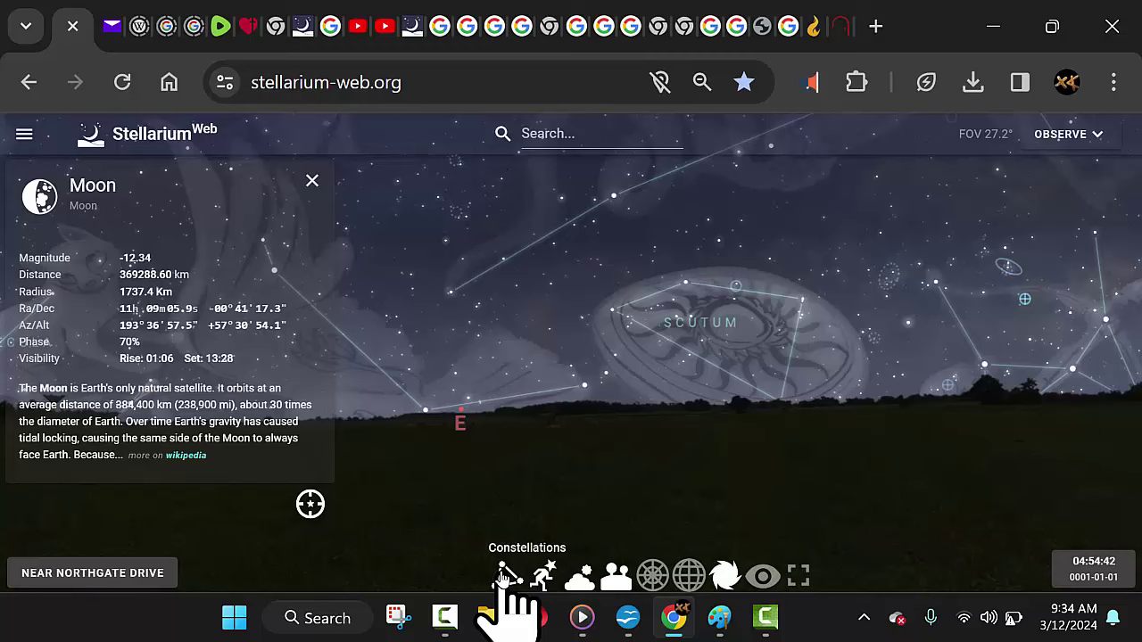
pyautogui.click(1090, 566)
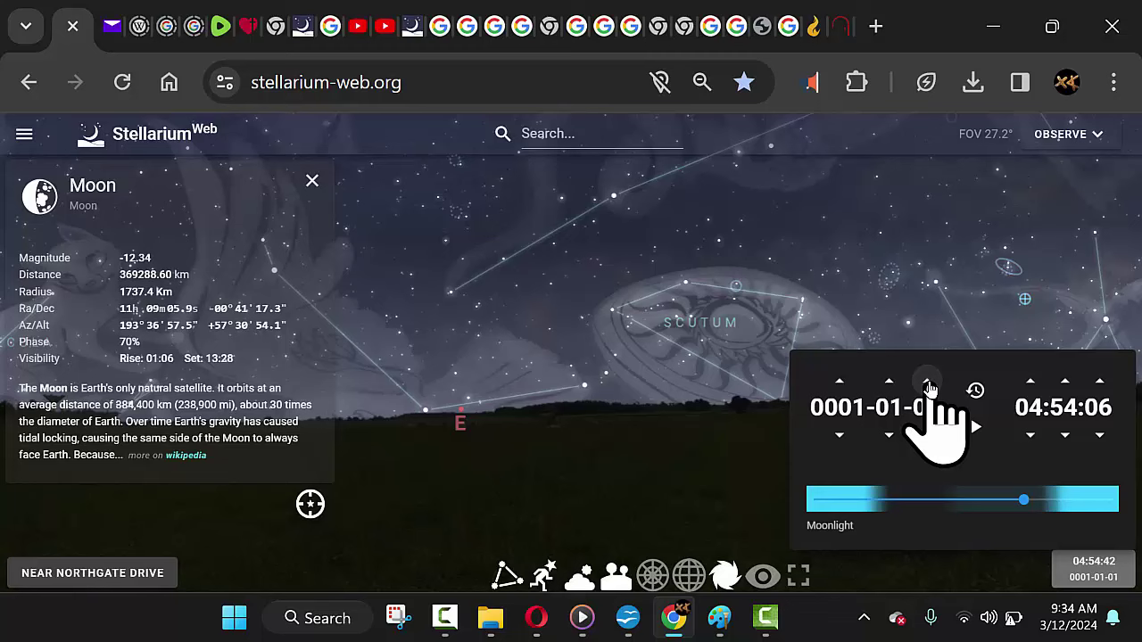
pyautogui.moveTo(928, 385); pyautogui.dragTo(928, 385)
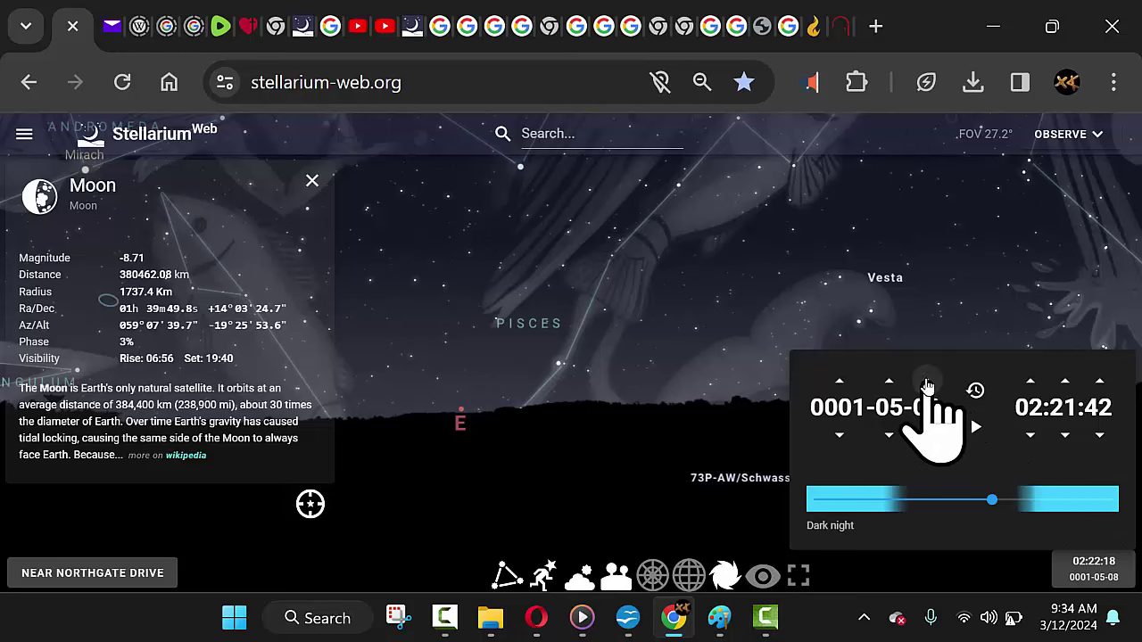
pyautogui.moveTo(926, 385); pyautogui.dragTo(926, 386)
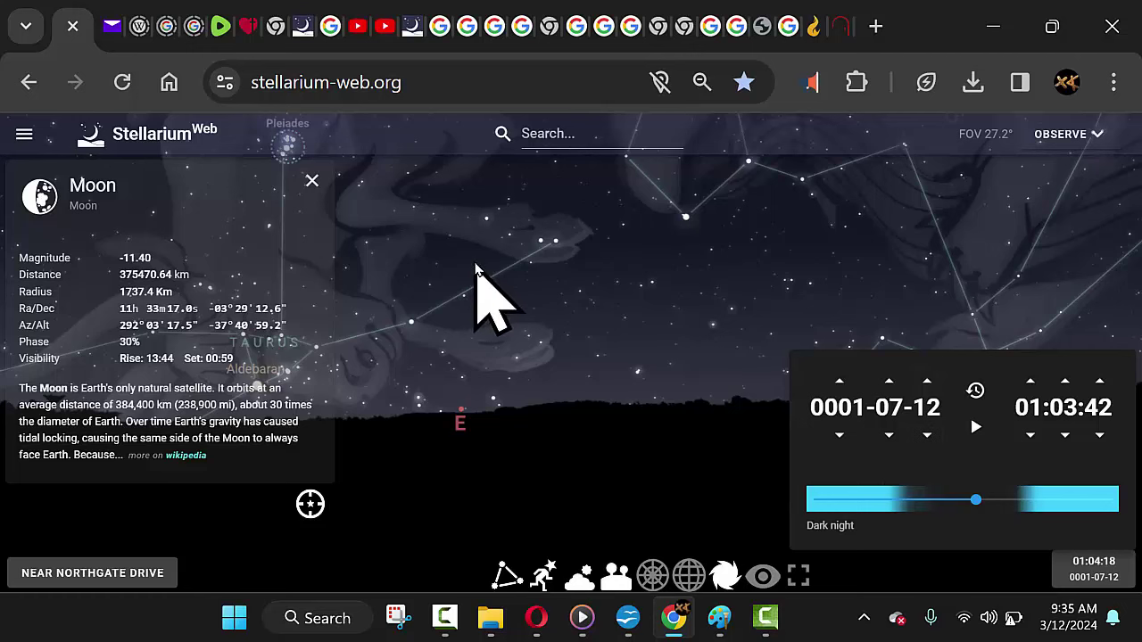
# - Pan the sky to Taurus and the Pleiades, reaching 0001-07-19
pyautogui.moveTo(489, 272); pyautogui.dragTo(640, 339)
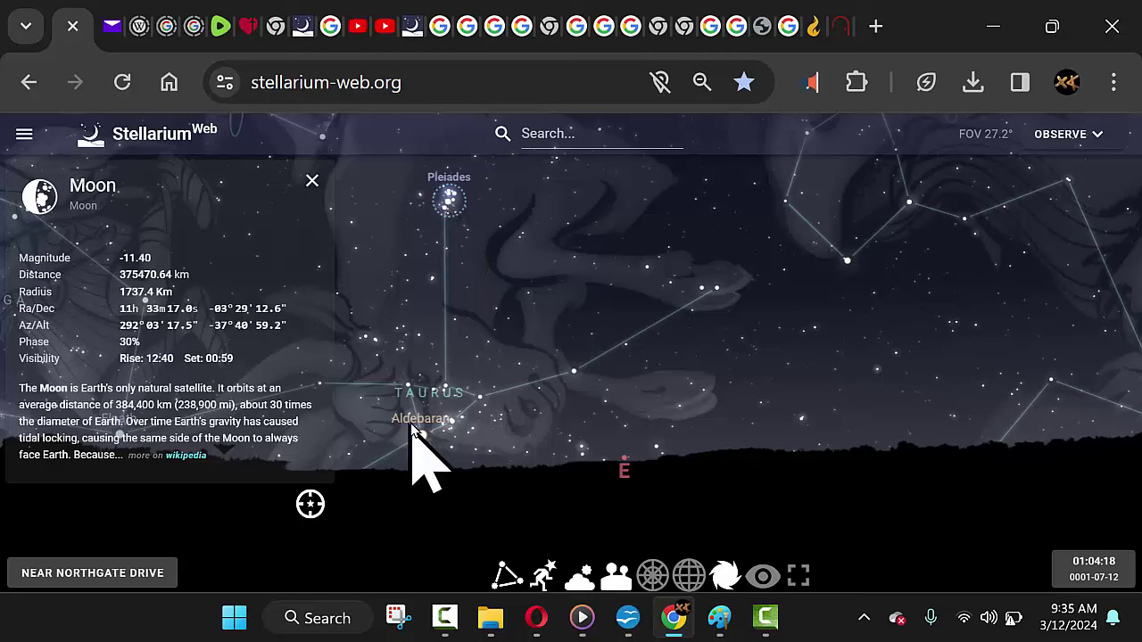
pyautogui.click(1079, 581)
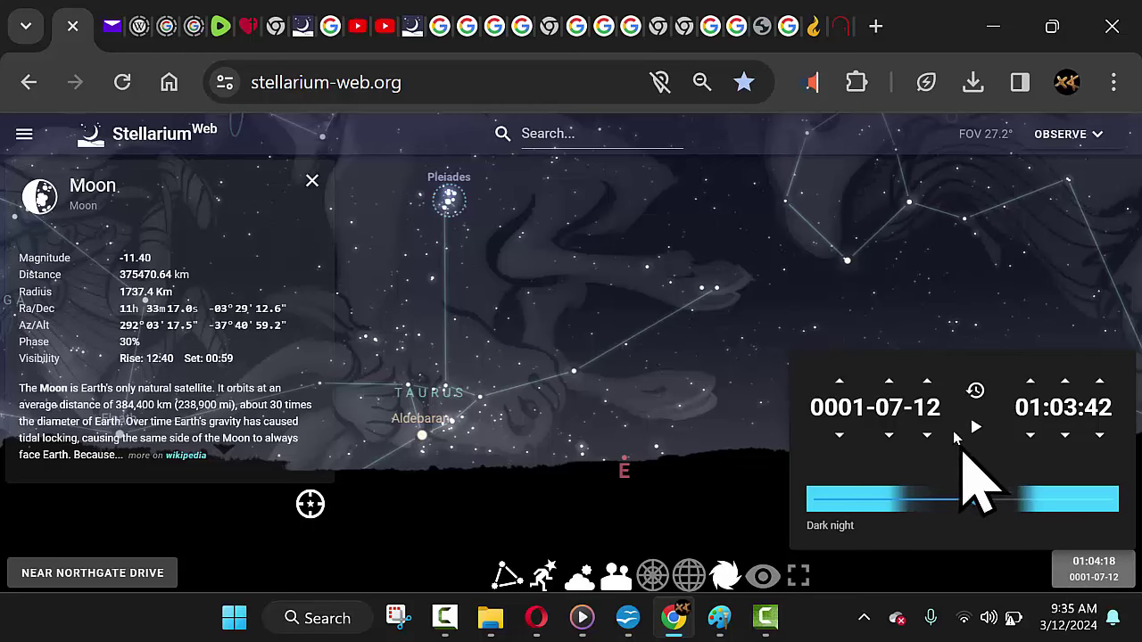
pyautogui.click(929, 386)
# - Advance the date three more days and pan the sky sideways
pyautogui.click(929, 385)
pyautogui.click(930, 386)
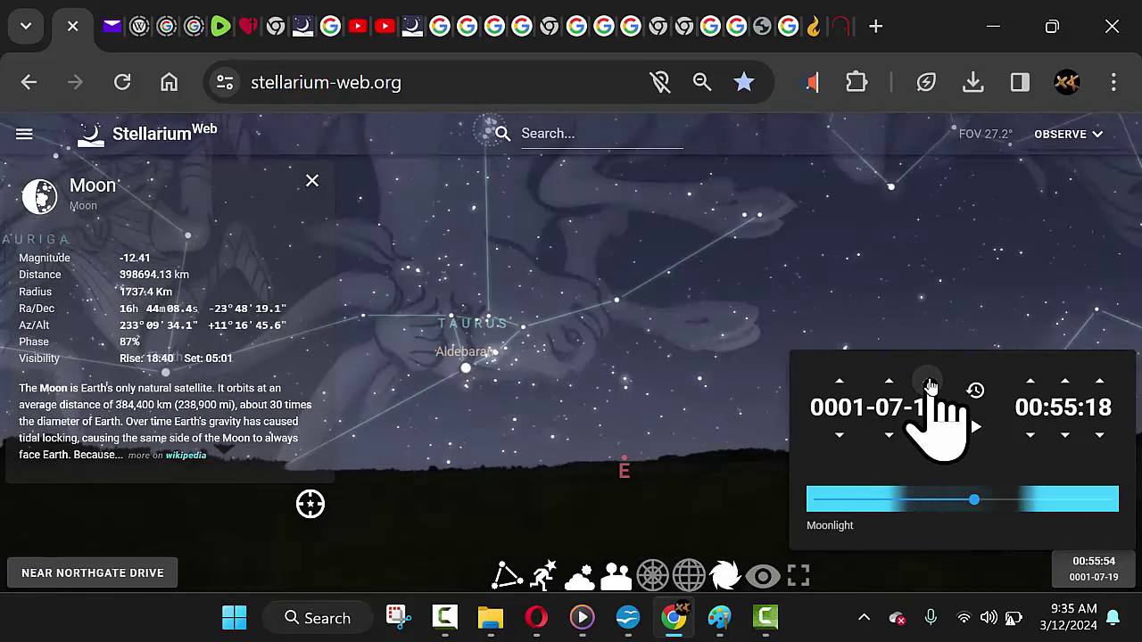
pyautogui.click(930, 385)
pyautogui.moveTo(663, 428); pyautogui.dragTo(502, 419)
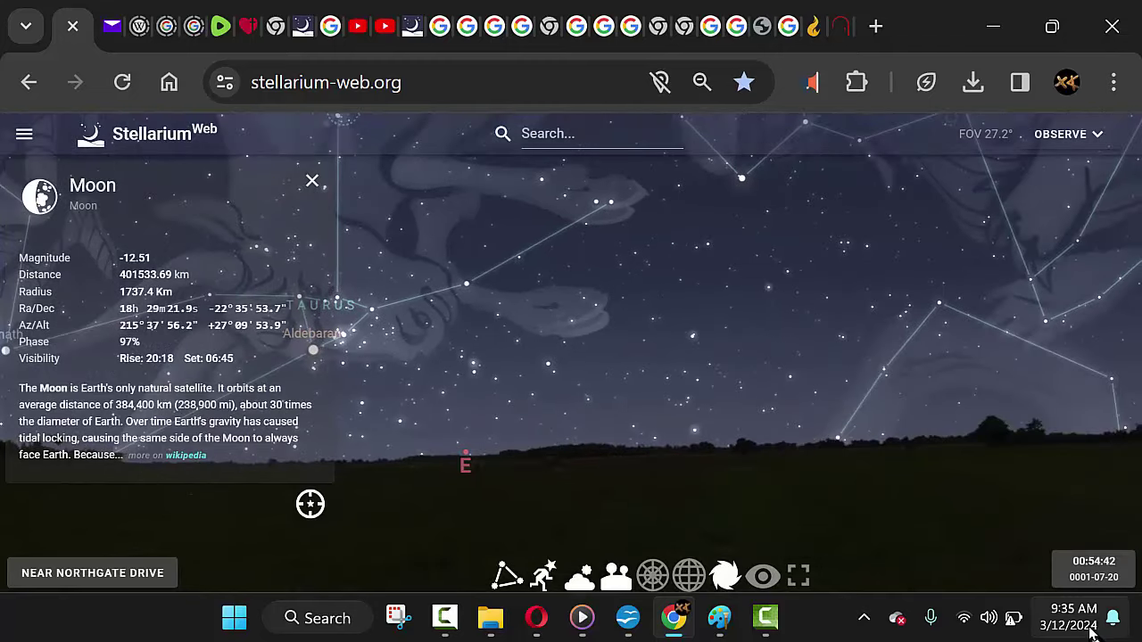
# - Advance the date day by day through August, select Jupiter, and pan east over Hydra
pyautogui.click(1093, 568)
pyautogui.click(928, 384)
pyautogui.click(928, 384)
pyautogui.click(928, 384)
pyautogui.click(927, 383)
pyautogui.click(928, 384)
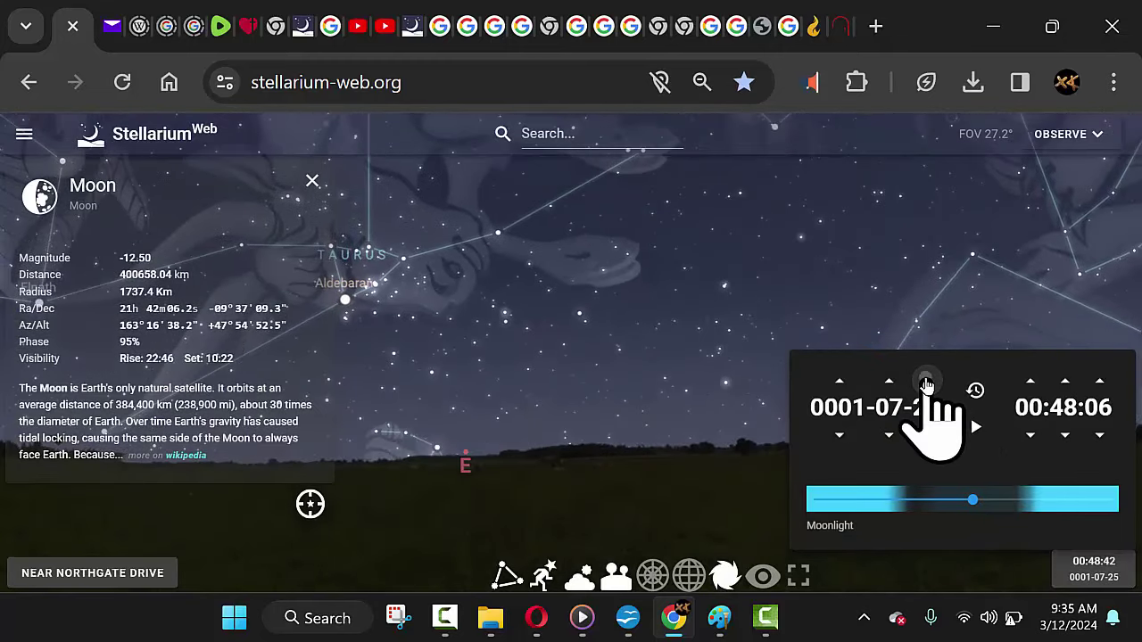
pyautogui.click(928, 384)
pyautogui.click(927, 383)
pyautogui.click(928, 383)
pyautogui.click(928, 384)
pyautogui.click(928, 384)
pyautogui.click(928, 384)
pyautogui.click(928, 384)
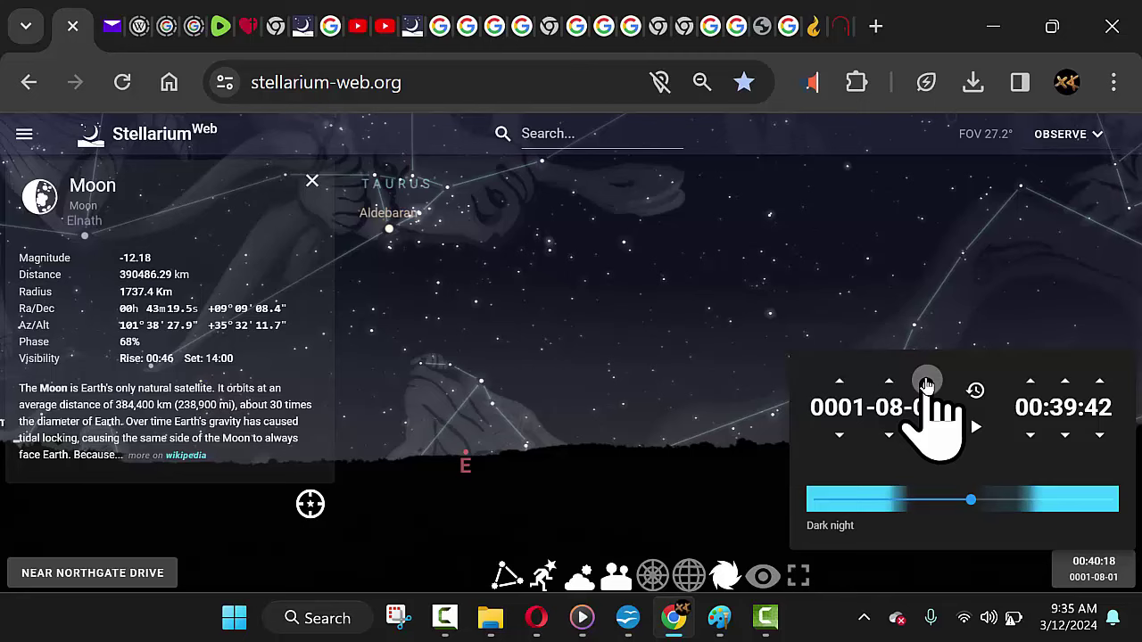
pyautogui.click(928, 384)
pyautogui.click(928, 384)
pyautogui.click(928, 383)
pyautogui.click(927, 384)
pyautogui.click(928, 383)
pyautogui.click(928, 384)
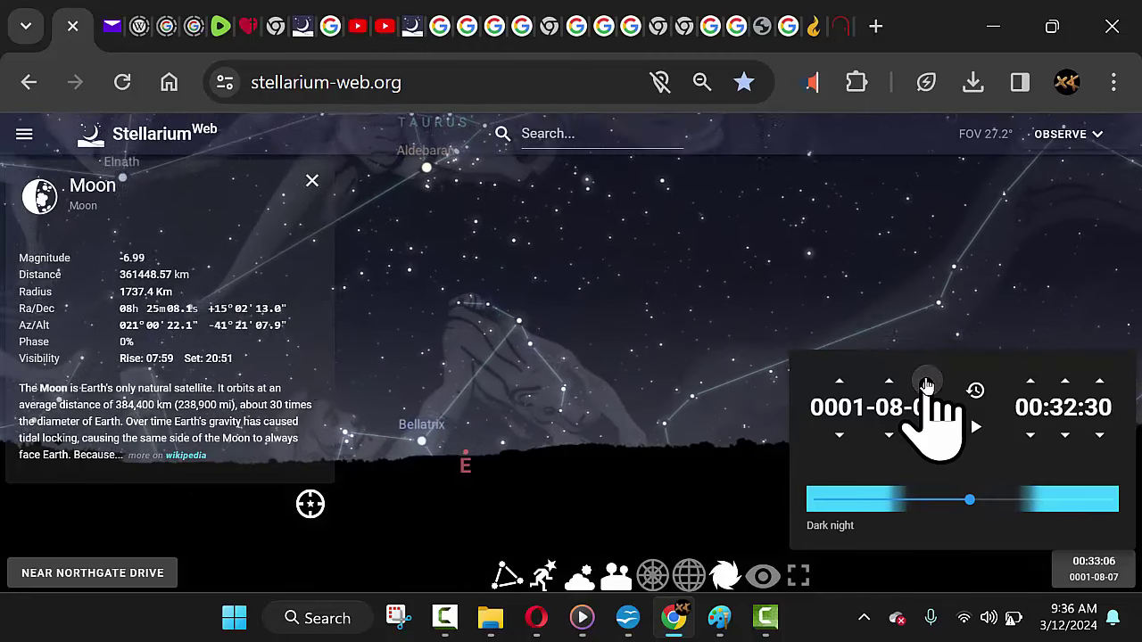
pyautogui.click(927, 384)
pyautogui.click(928, 384)
pyautogui.click(928, 384)
pyautogui.click(927, 384)
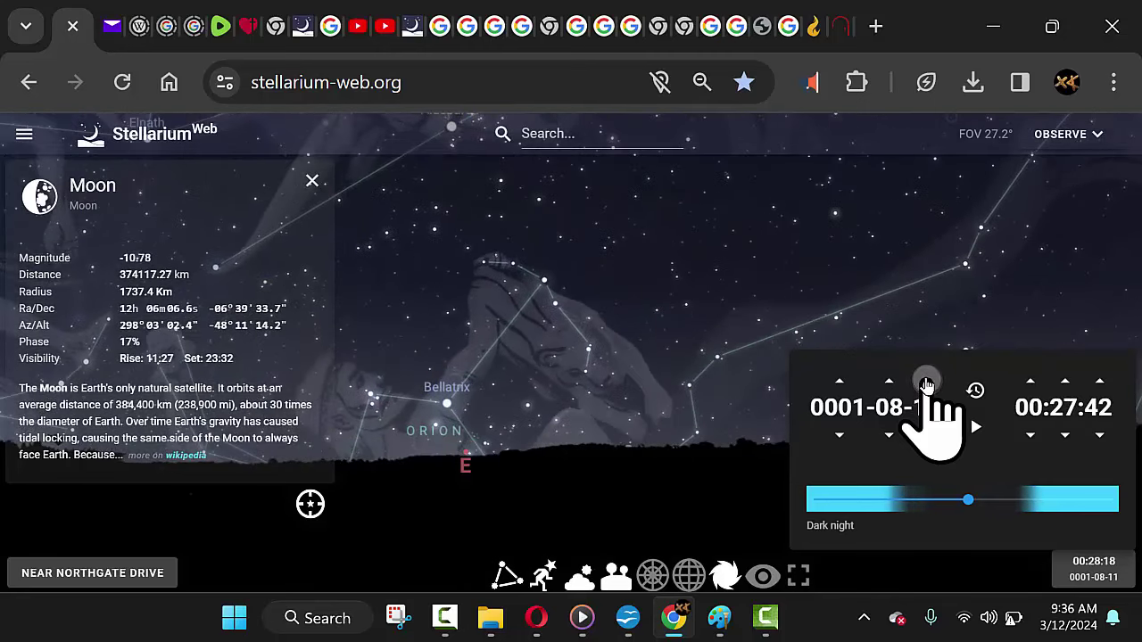
pyautogui.click(928, 383)
pyautogui.click(928, 383)
pyautogui.click(927, 383)
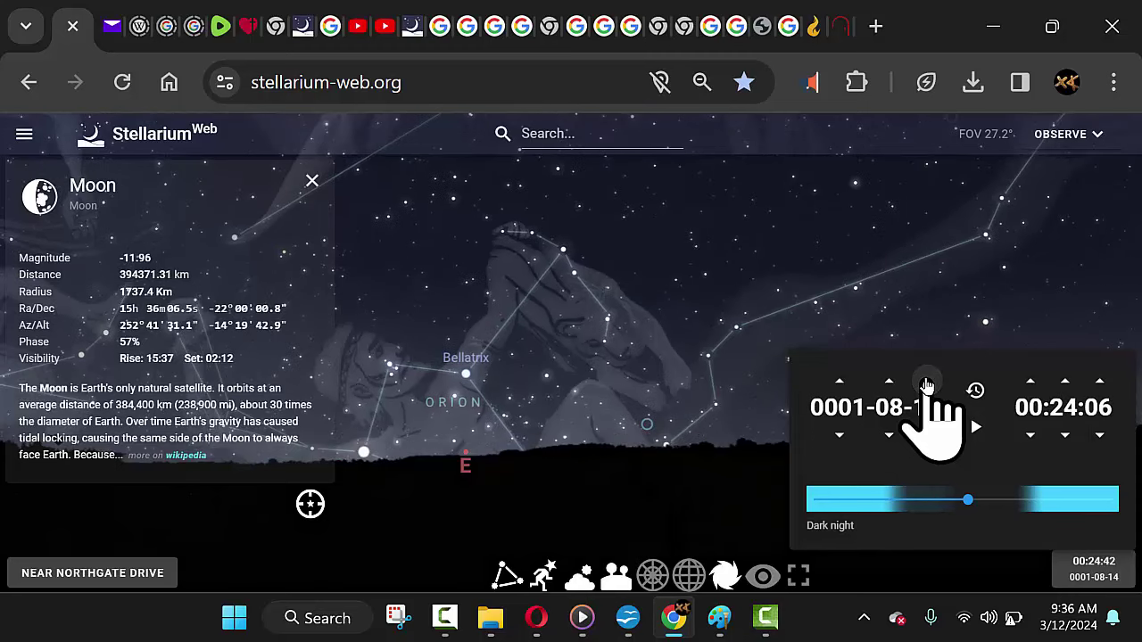
pyautogui.click(927, 383)
pyautogui.click(928, 383)
pyautogui.click(928, 384)
pyautogui.click(928, 383)
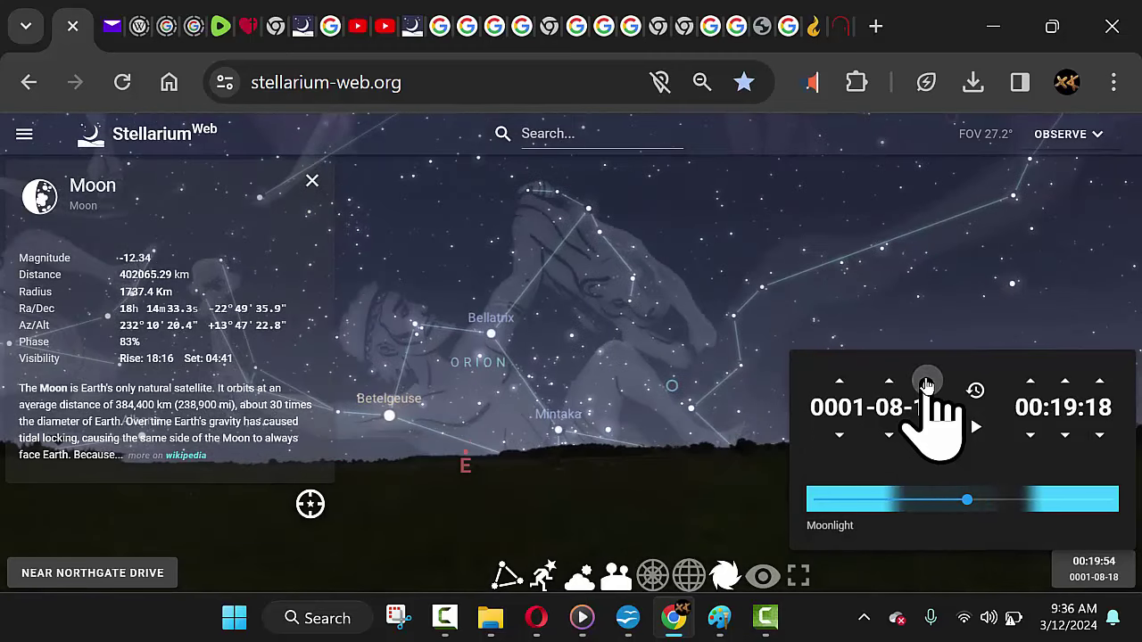
pyautogui.click(927, 384)
pyautogui.click(928, 384)
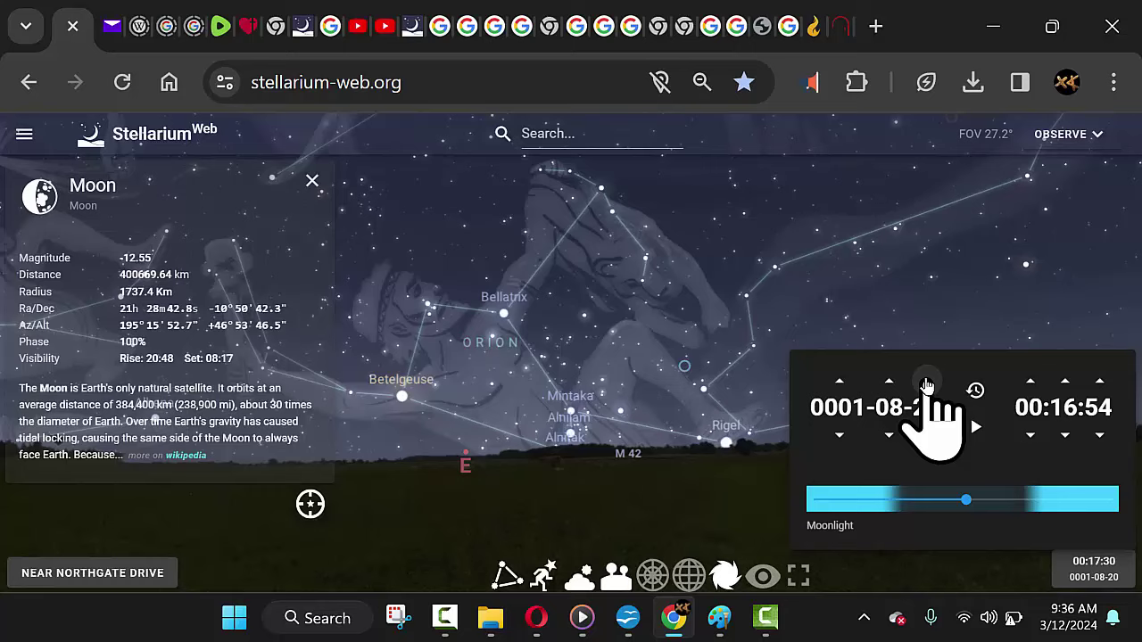
pyautogui.click(928, 384)
pyautogui.click(927, 383)
pyautogui.click(928, 384)
pyautogui.click(928, 384)
pyautogui.click(928, 384)
pyautogui.click(927, 384)
pyautogui.click(927, 384)
pyautogui.click(927, 383)
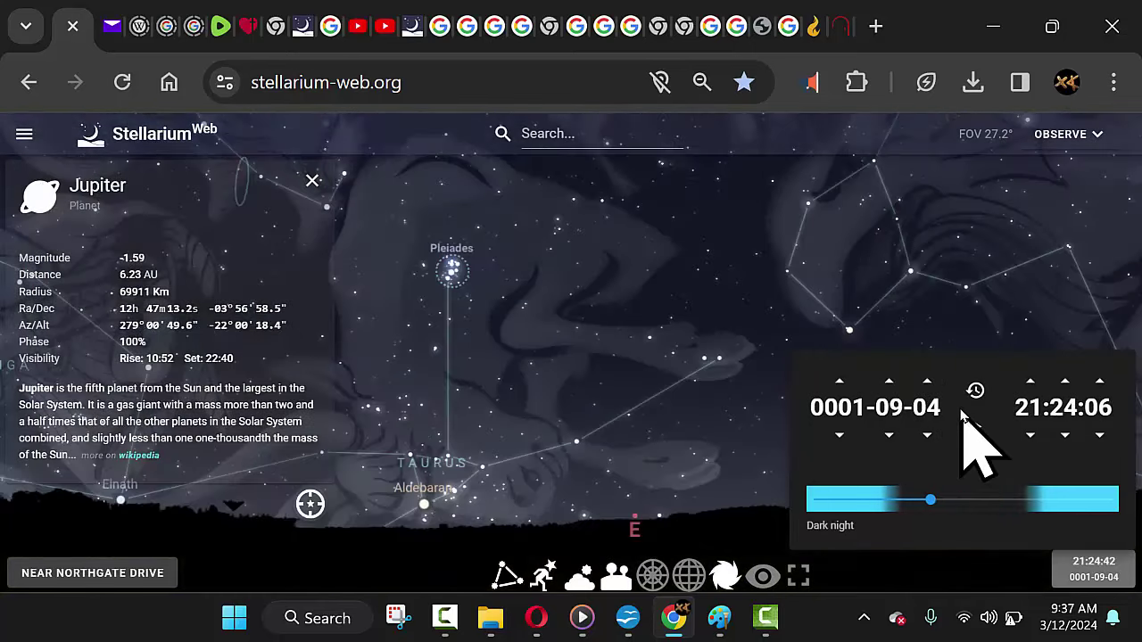
pyautogui.click(928, 383)
pyautogui.click(1080, 562)
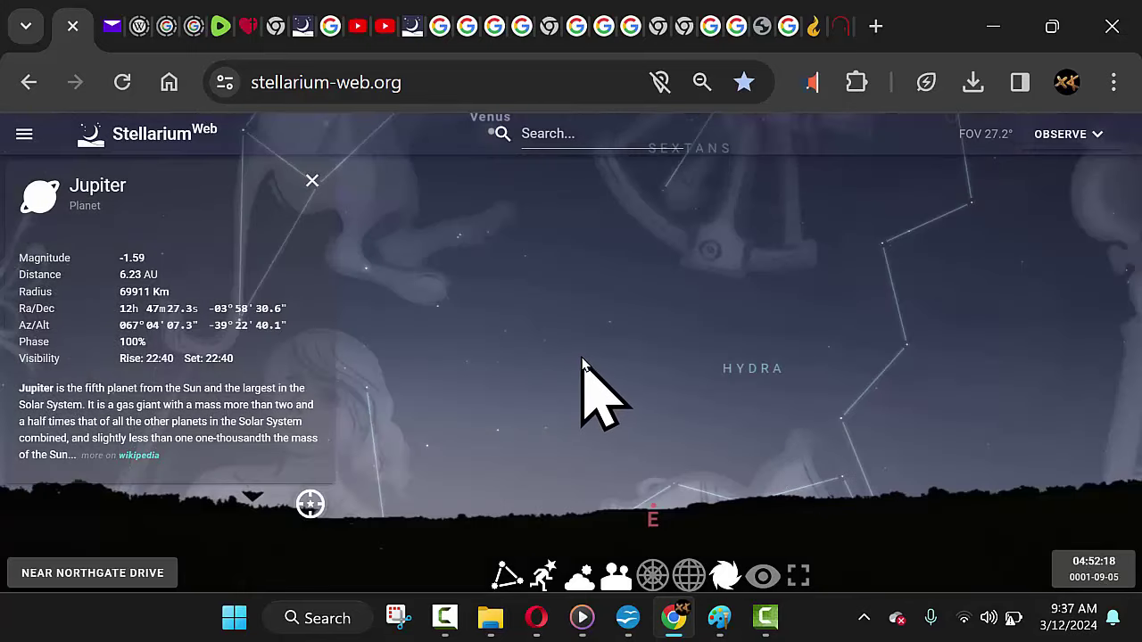
pyautogui.moveTo(581, 361); pyautogui.dragTo(599, 325)
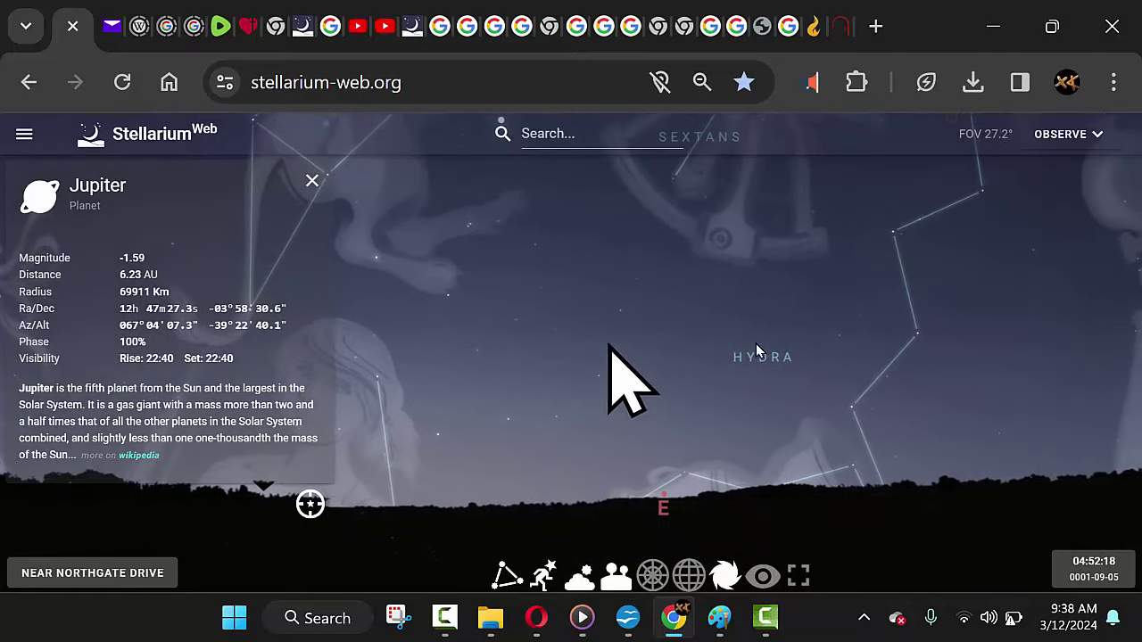
# - Advance the date through September, then step back one day to 0001-10-01
pyautogui.click(1089, 575)
pyautogui.click(927, 382)
pyautogui.click(928, 381)
pyautogui.click(927, 382)
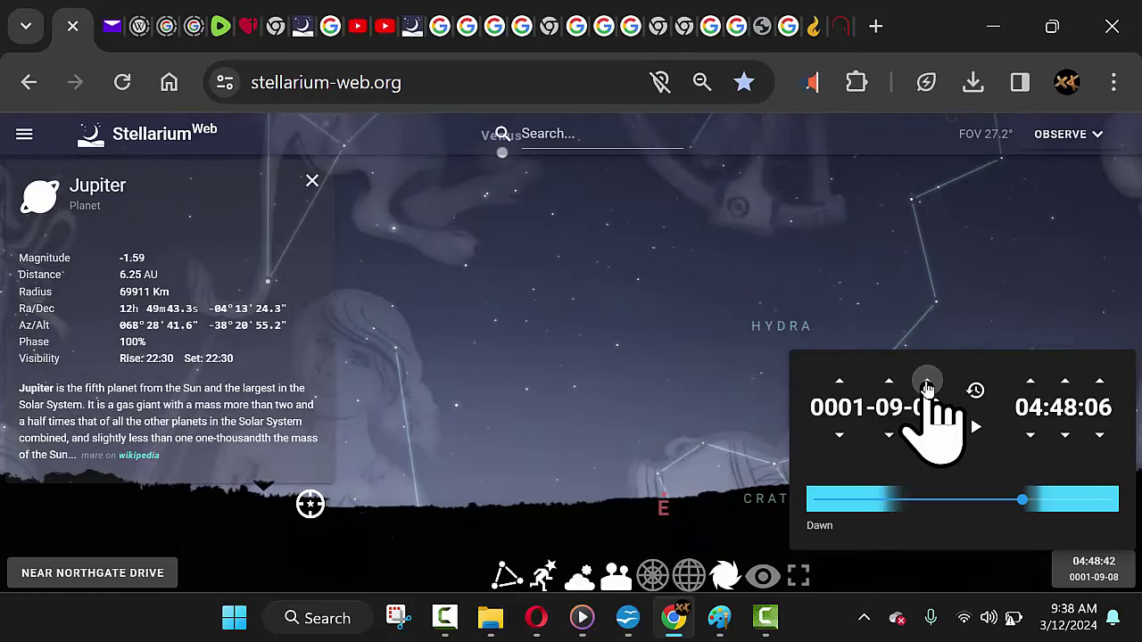
pyautogui.click(928, 382)
pyautogui.click(928, 382)
pyautogui.click(928, 381)
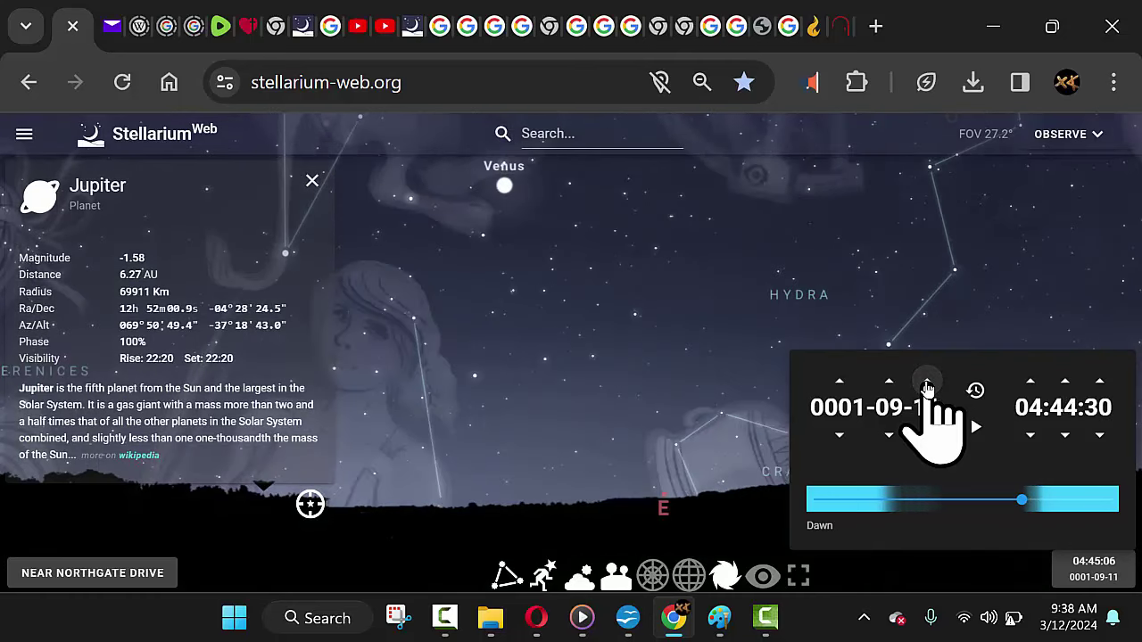
pyautogui.click(928, 382)
pyautogui.click(928, 381)
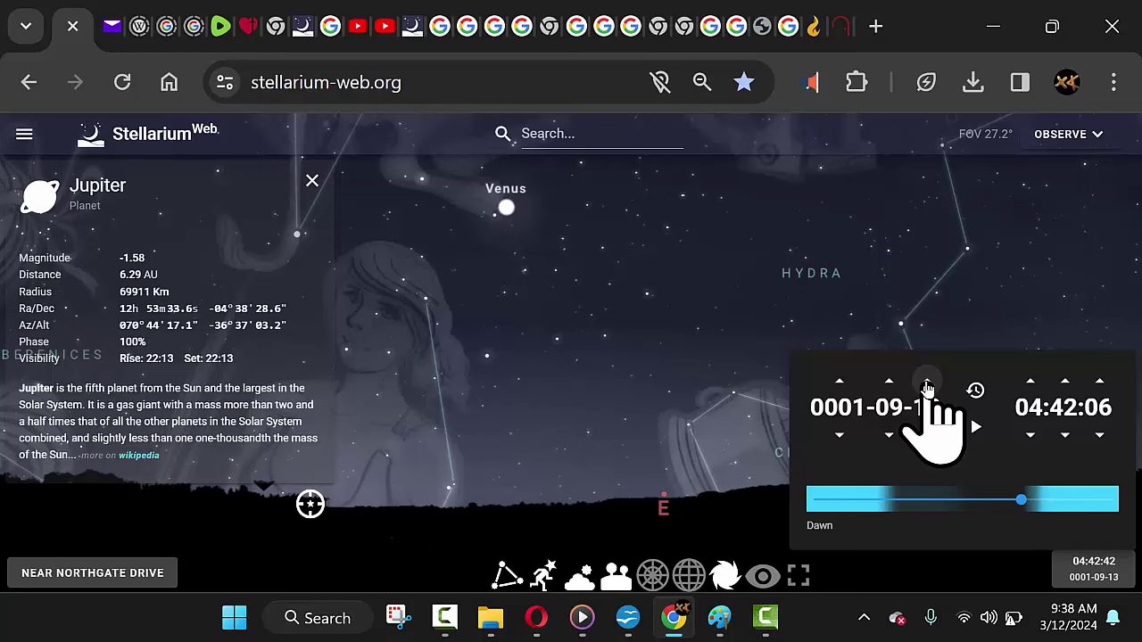
pyautogui.click(927, 382)
pyautogui.click(928, 382)
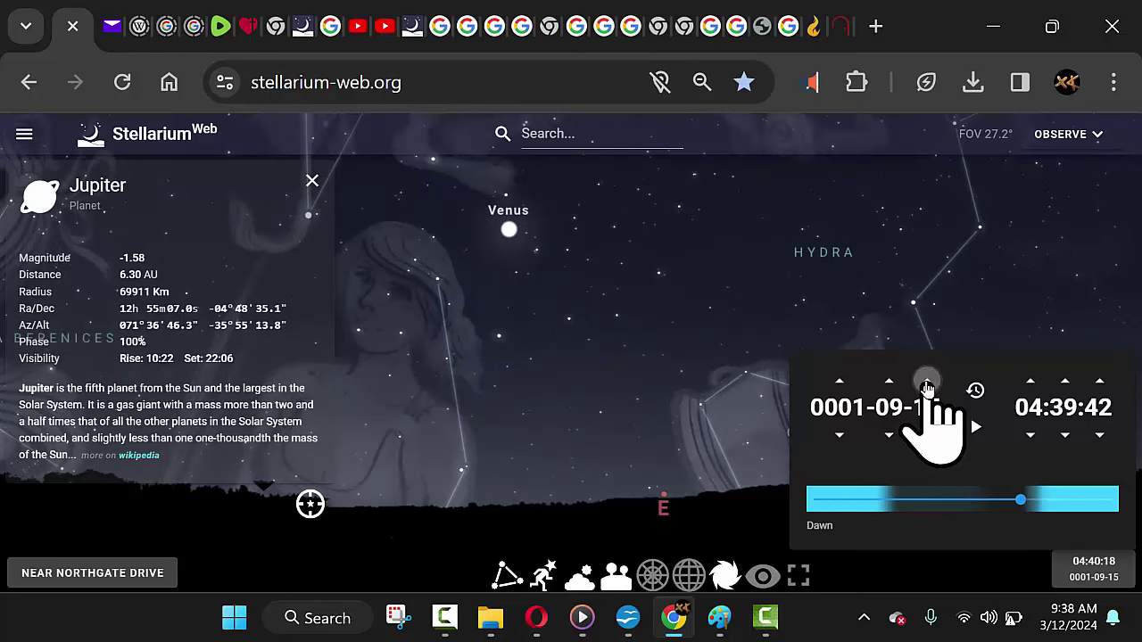
pyautogui.click(927, 382)
pyautogui.click(928, 382)
pyautogui.click(927, 382)
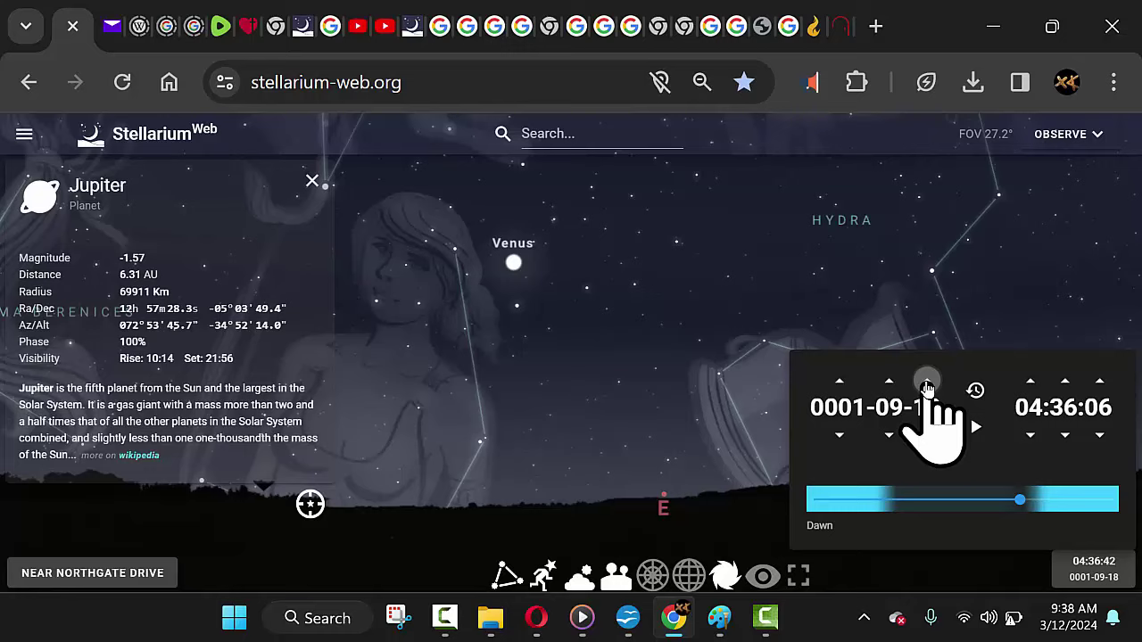
pyautogui.click(928, 381)
pyautogui.click(927, 382)
pyautogui.click(927, 382)
pyautogui.click(928, 382)
pyautogui.click(927, 382)
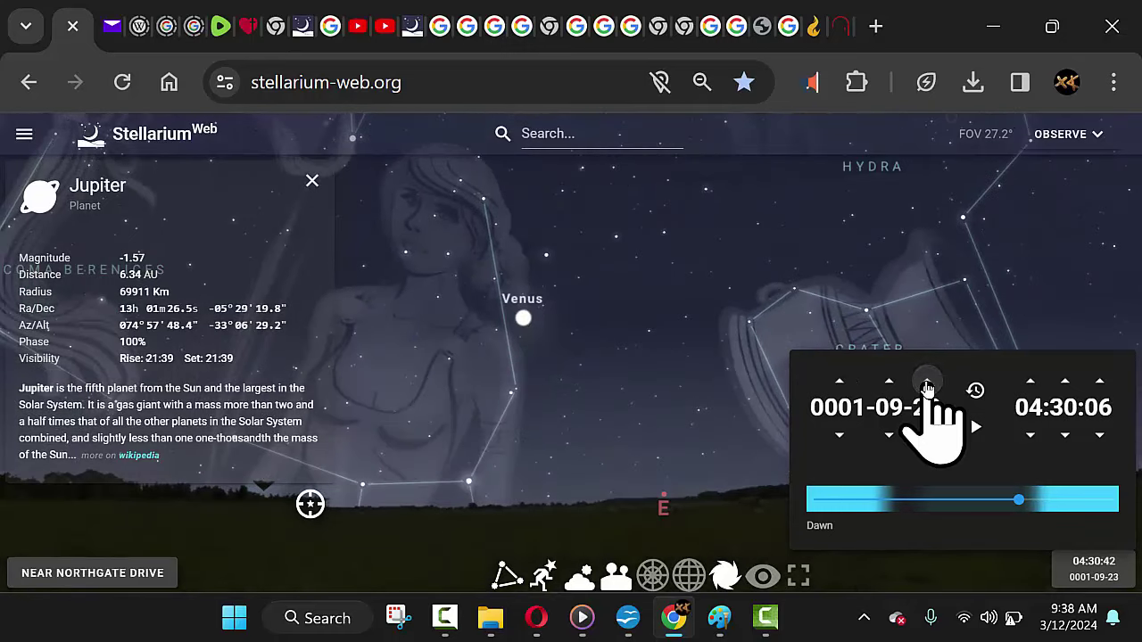
pyautogui.click(928, 382)
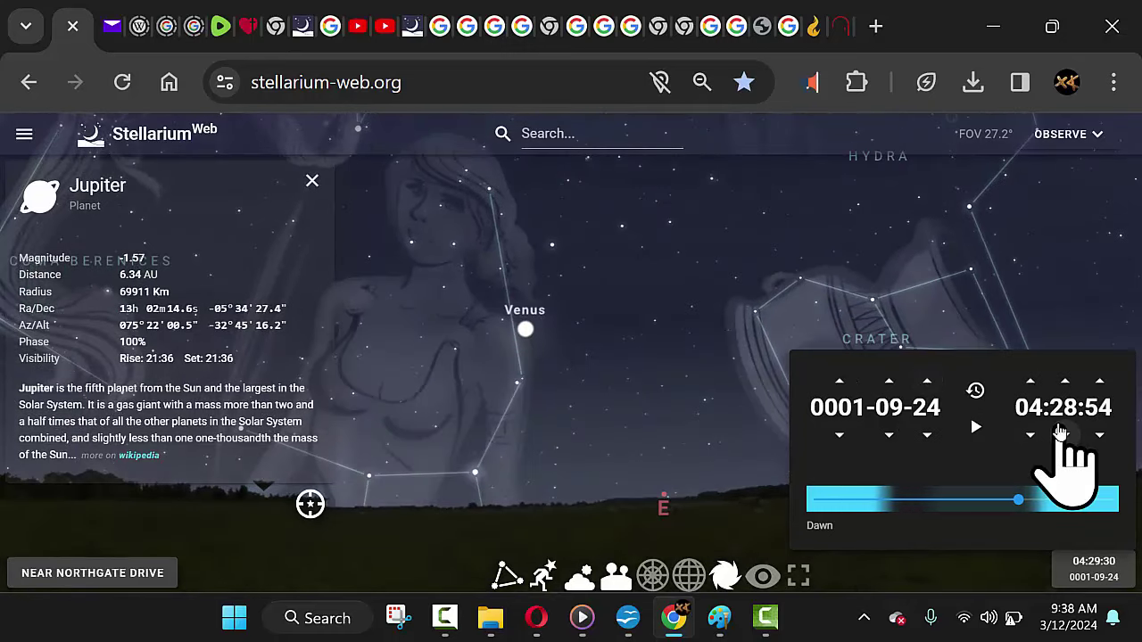
pyautogui.click(927, 382)
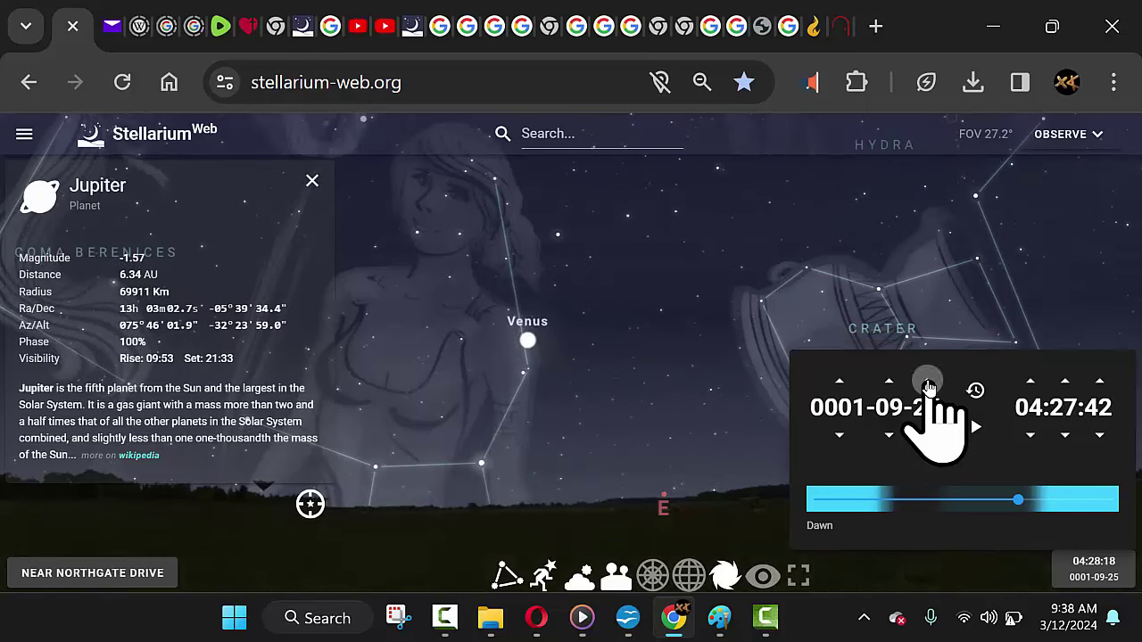
pyautogui.click(928, 382)
pyautogui.click(928, 381)
pyautogui.click(928, 382)
pyautogui.click(928, 382)
pyautogui.click(928, 381)
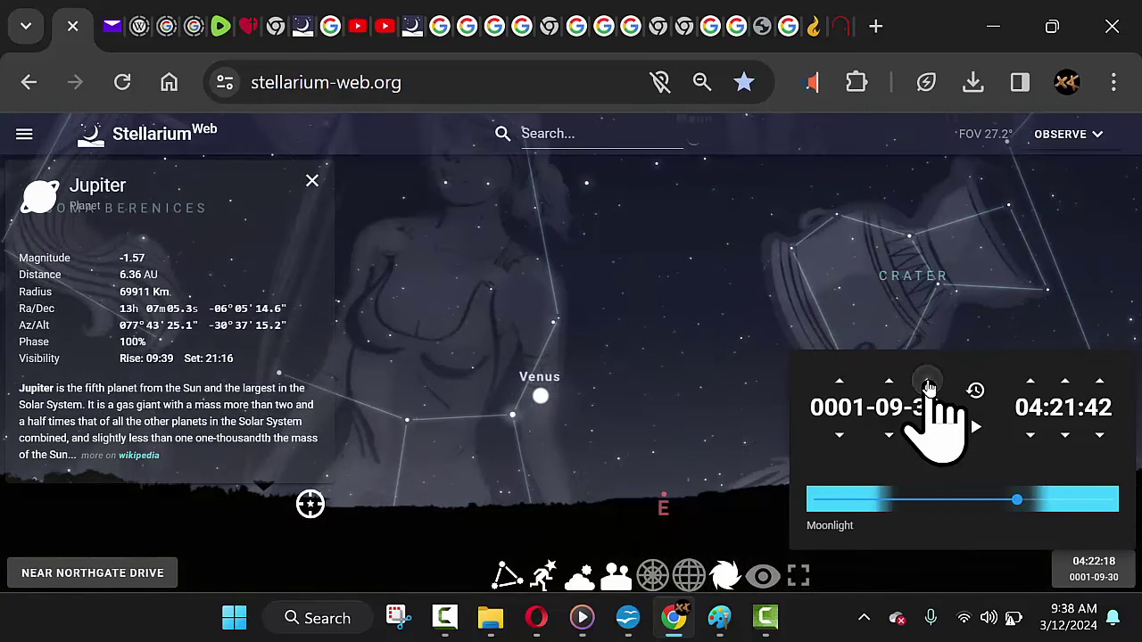
pyautogui.click(928, 382)
pyautogui.click(928, 381)
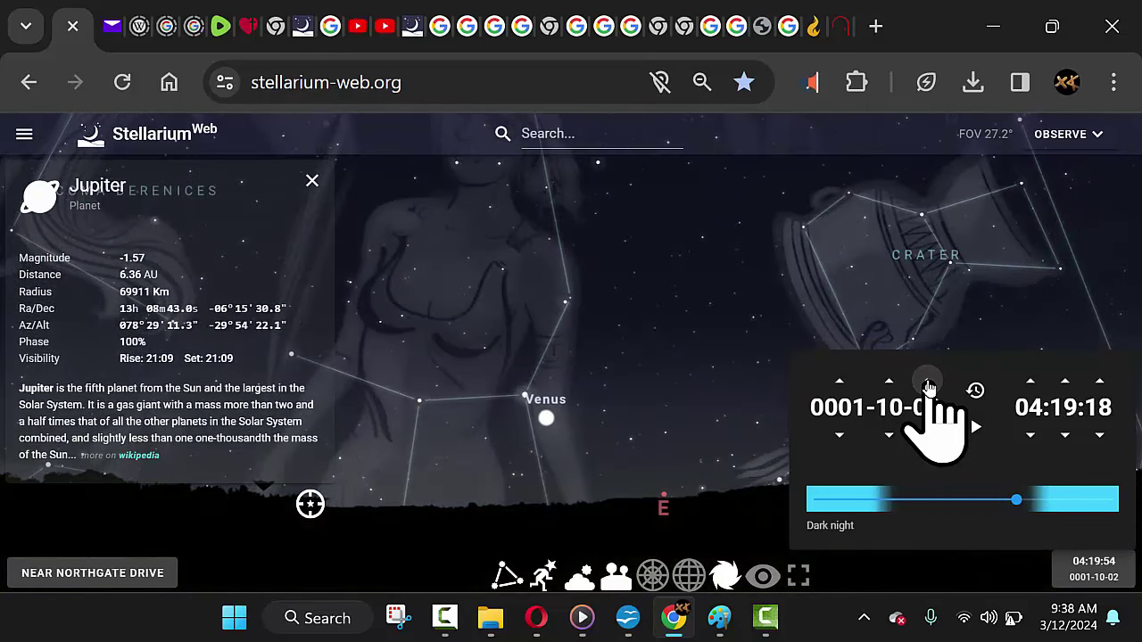
pyautogui.click(926, 437)
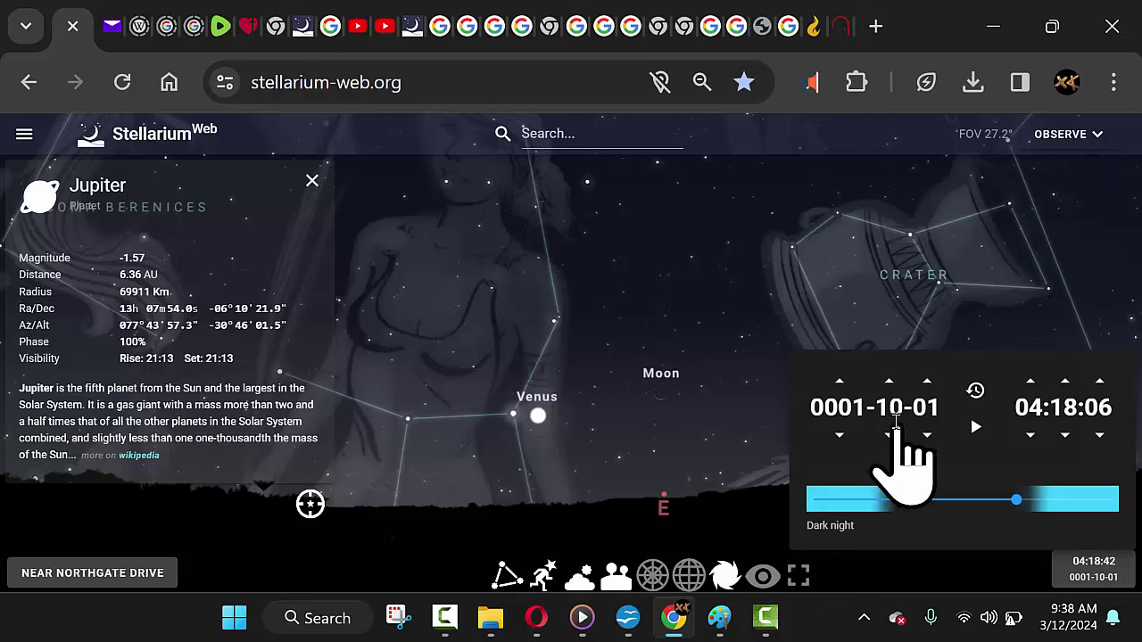
# - Select the Moon and step the date from 0001-09-30 to 0001-10-05
pyautogui.click(662, 396)
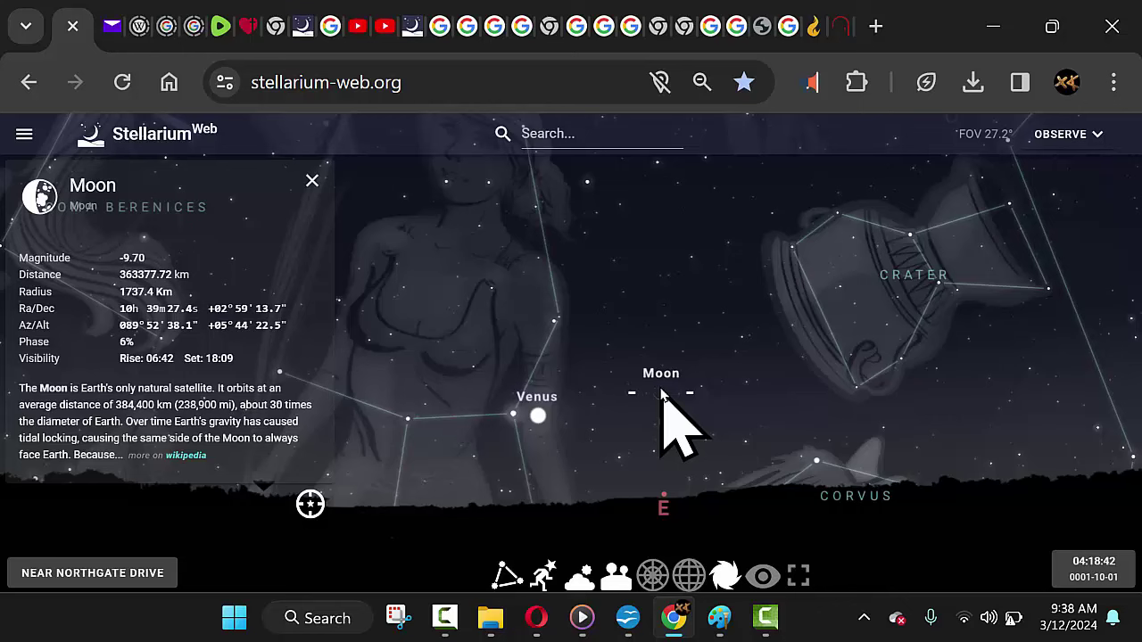
pyautogui.click(1080, 571)
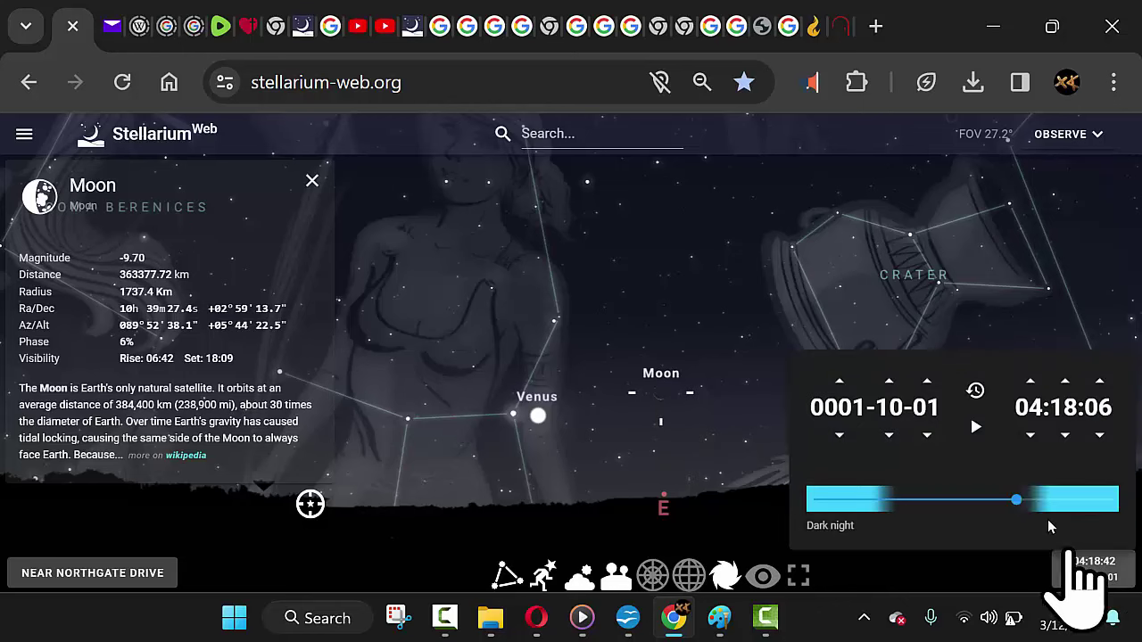
pyautogui.click(927, 435)
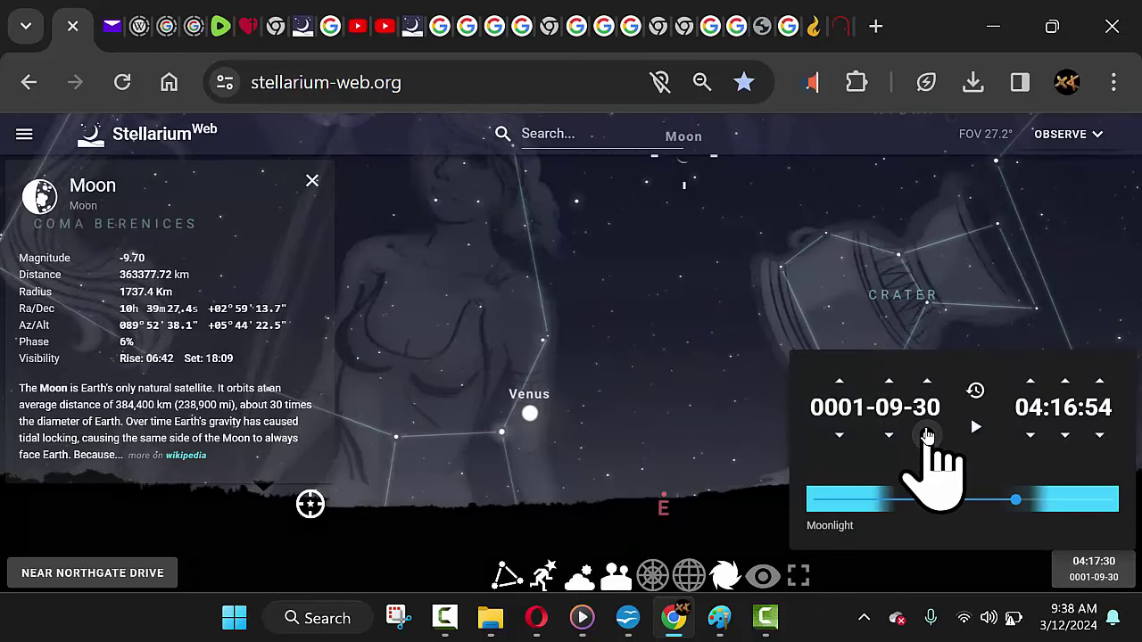
pyautogui.click(928, 384)
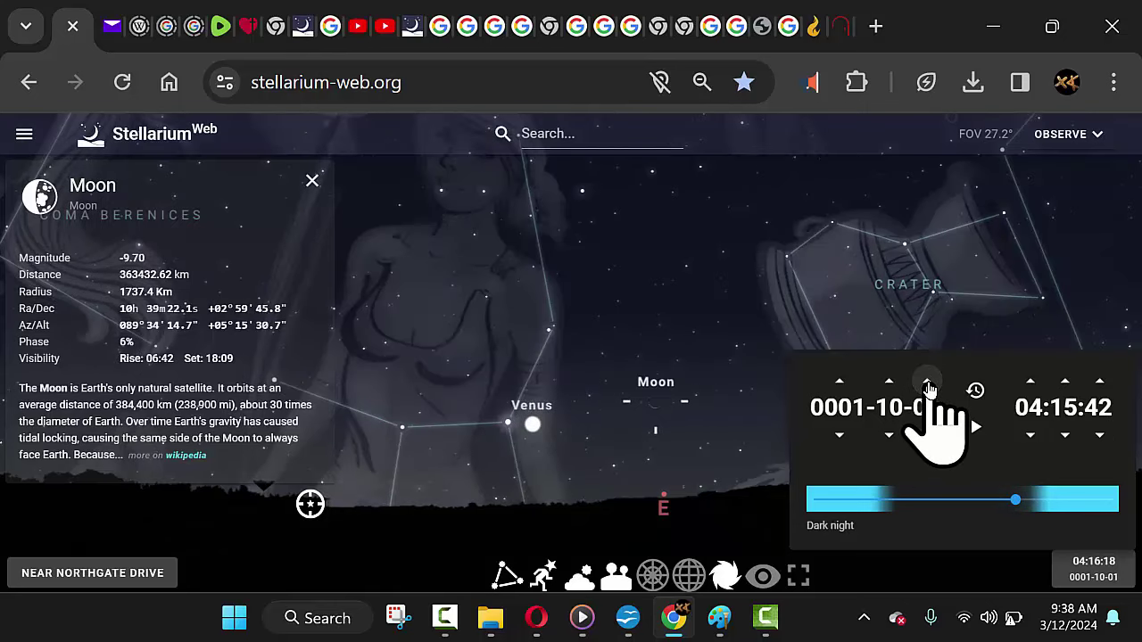
pyautogui.click(928, 384)
pyautogui.click(928, 384)
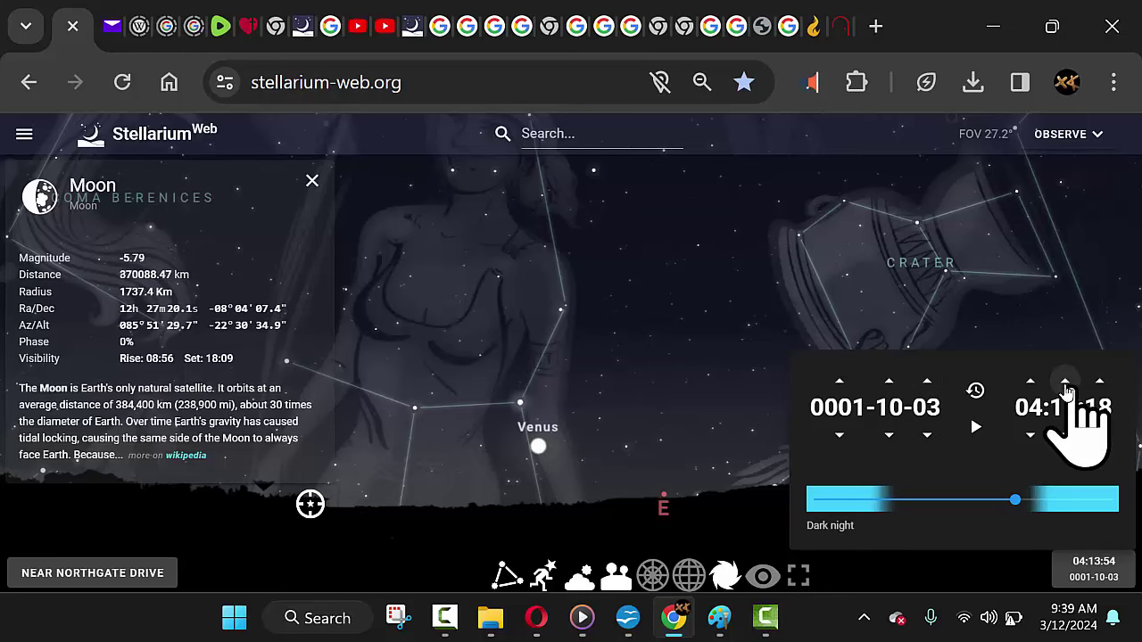
pyautogui.click(928, 384)
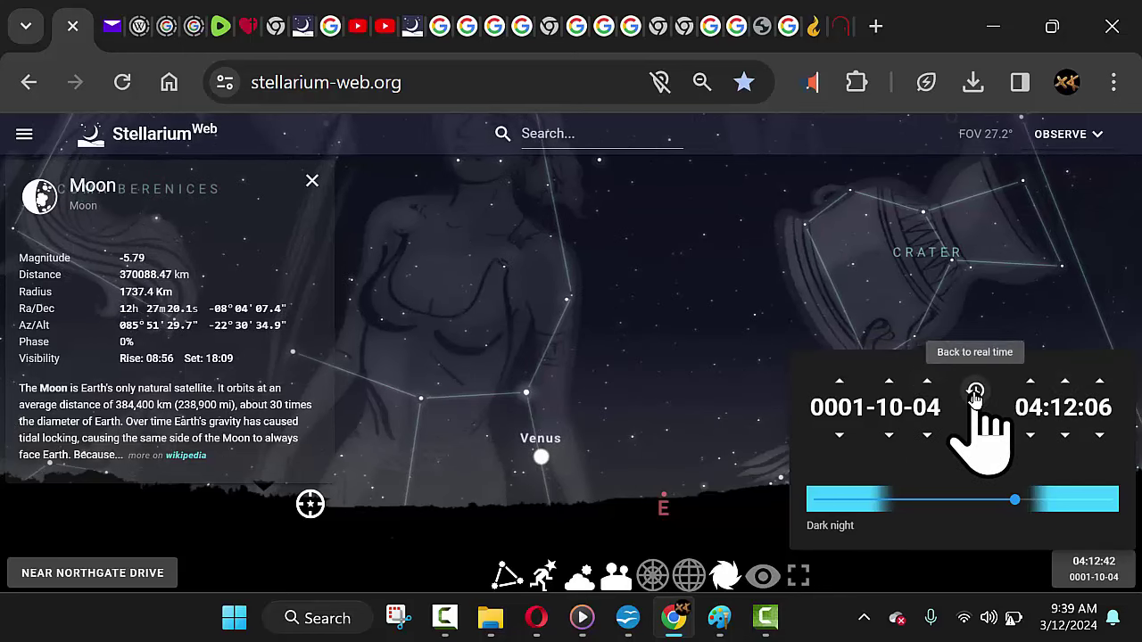
pyautogui.click(928, 383)
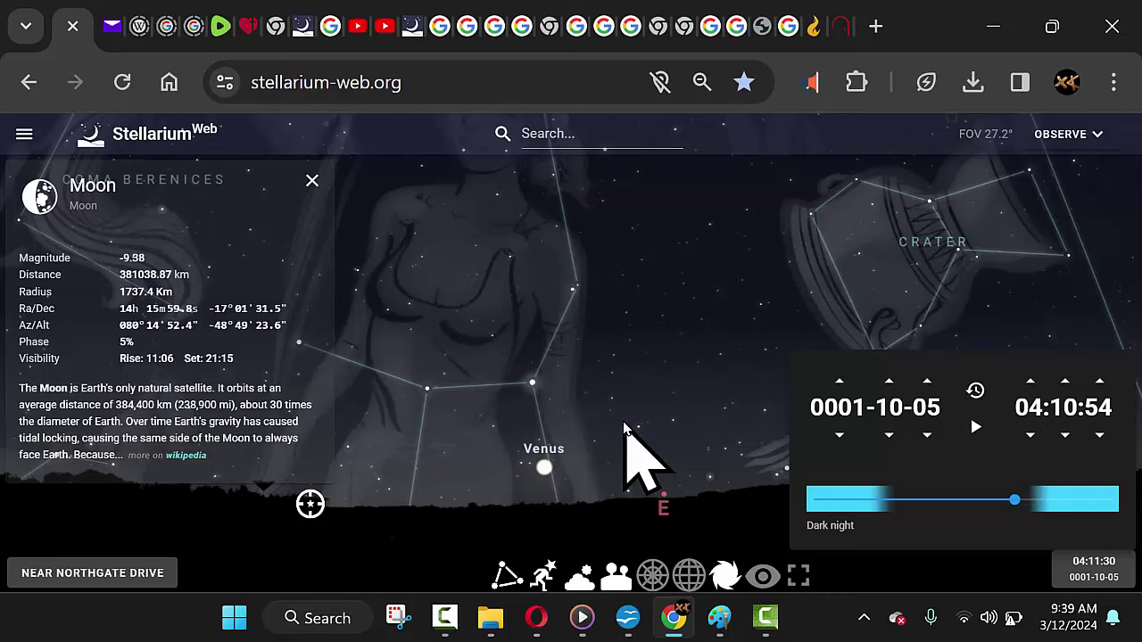
# - Pan the sky so Venus sits just above the eastern horizon
pyautogui.moveTo(622, 418); pyautogui.dragTo(504, 348)
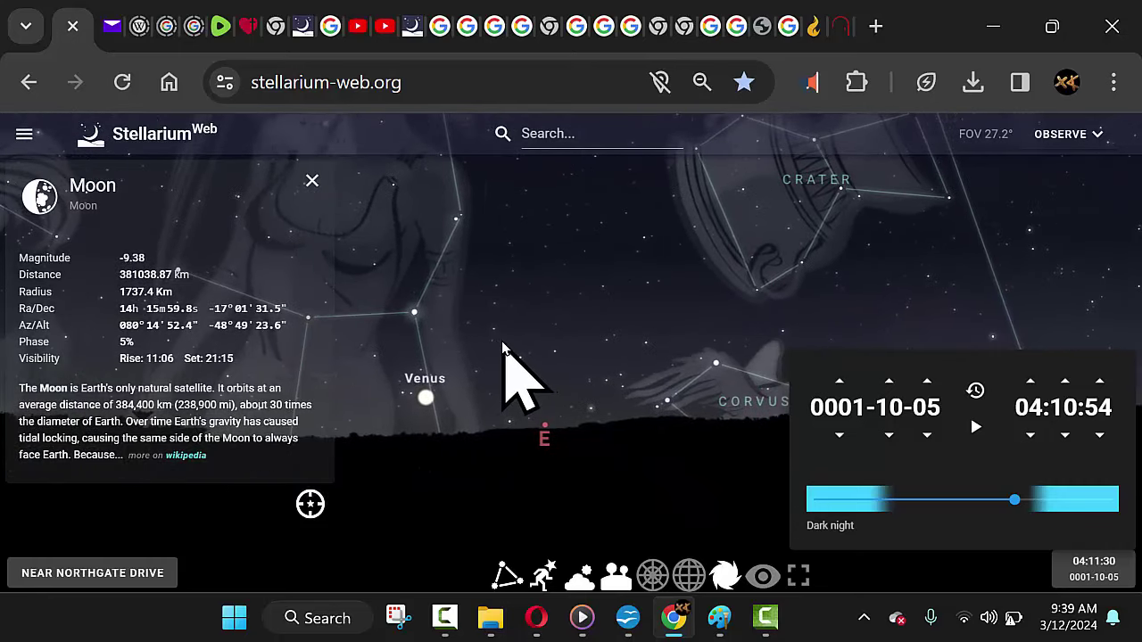
pyautogui.click(504, 348)
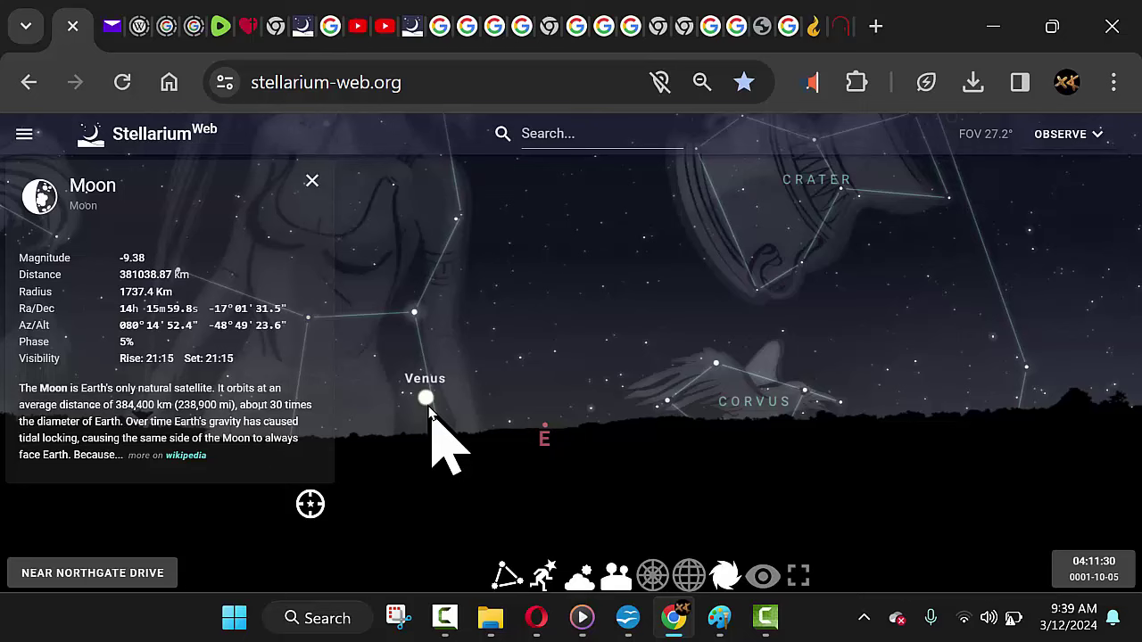
pyautogui.click(1096, 575)
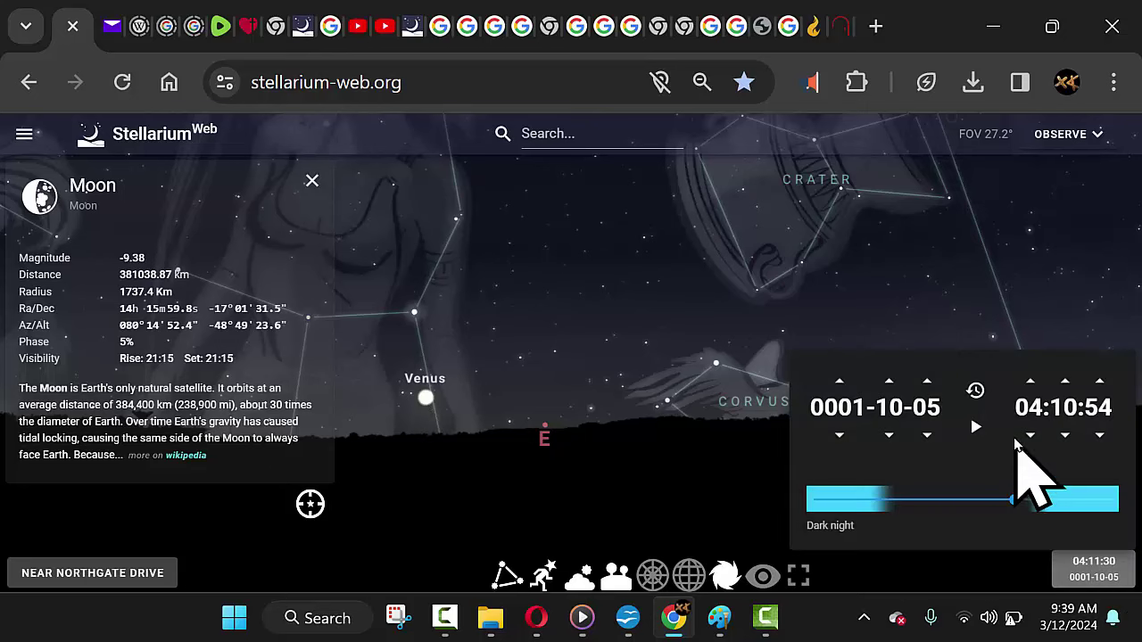
# - Step the date one day at a time from 0001-10-06 to 0001-10-25
pyautogui.click(927, 382)
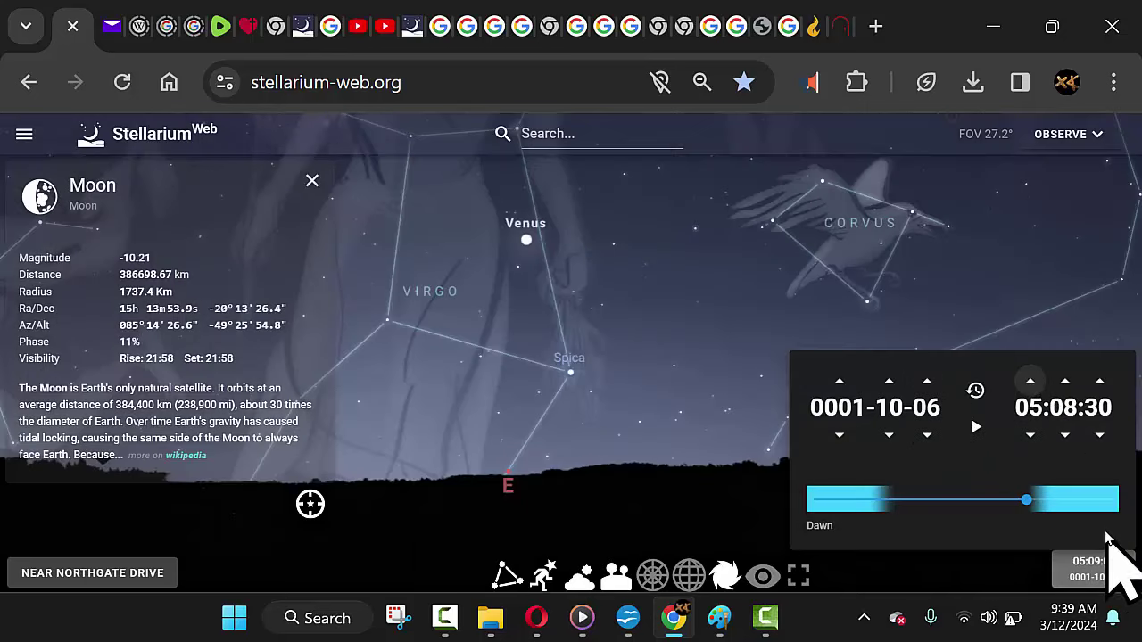
pyautogui.click(928, 383)
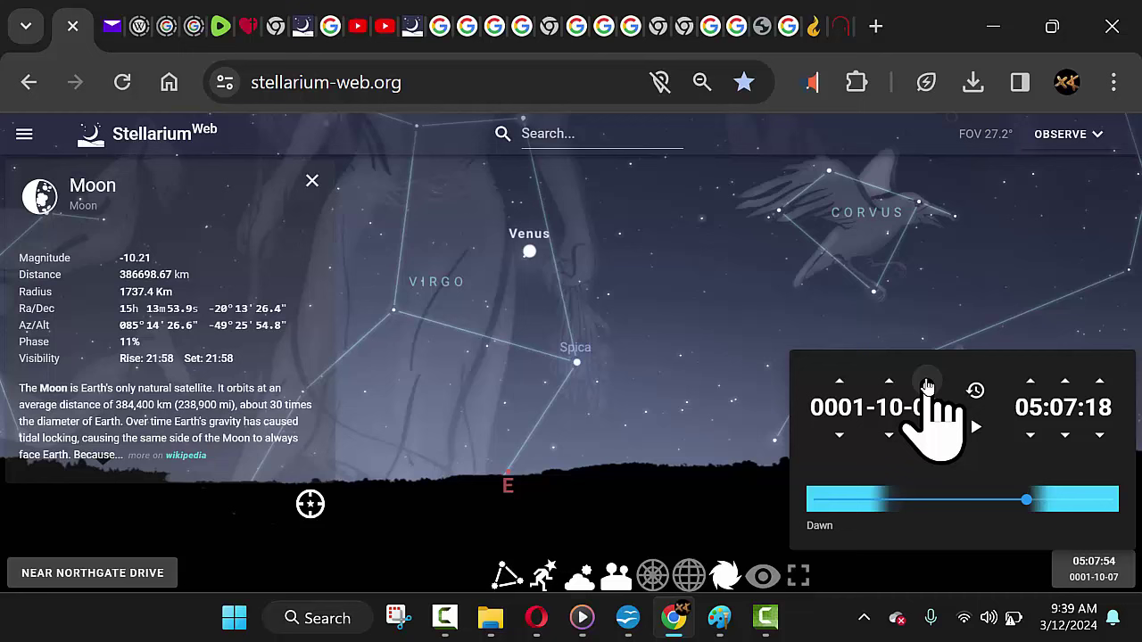
pyautogui.click(927, 384)
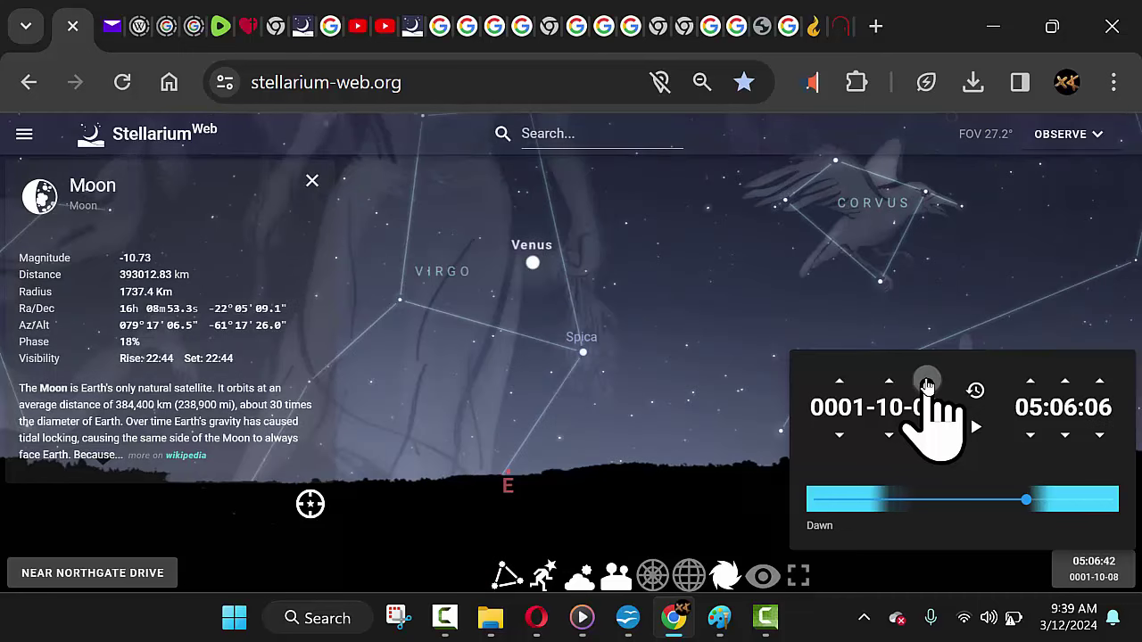
pyautogui.click(928, 384)
pyautogui.click(928, 384)
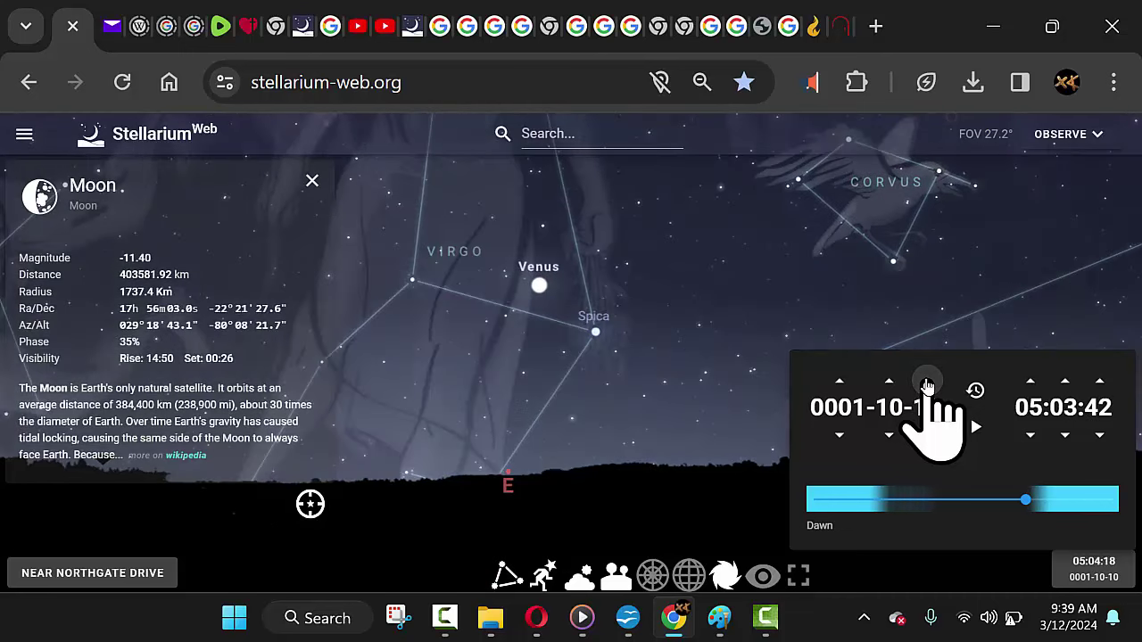
pyautogui.click(928, 383)
pyautogui.click(928, 383)
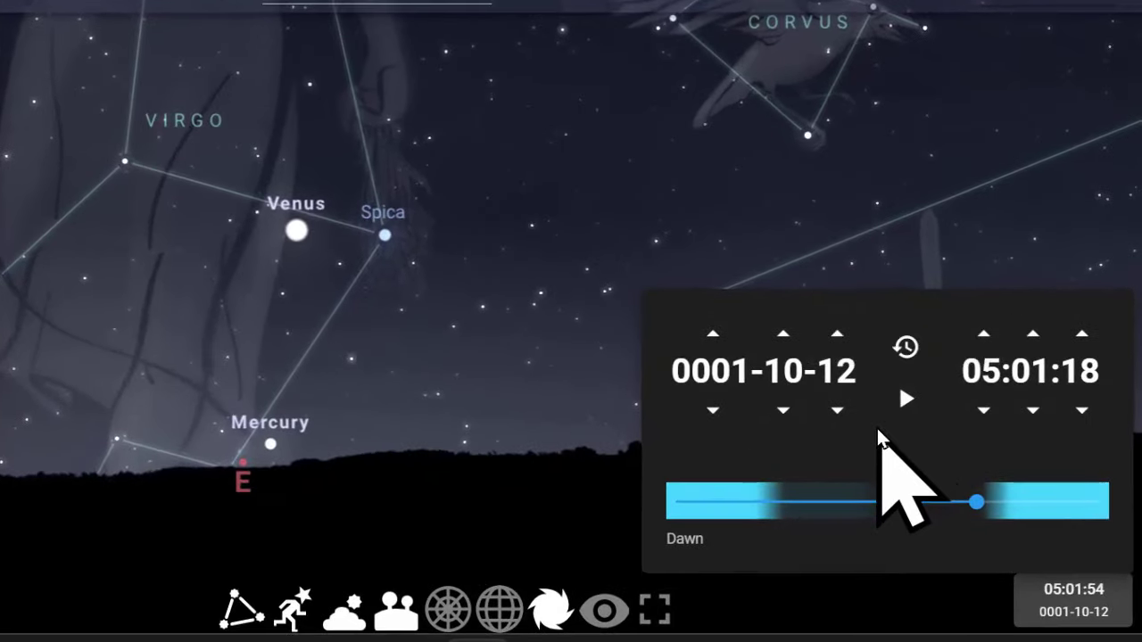
pyautogui.click(839, 334)
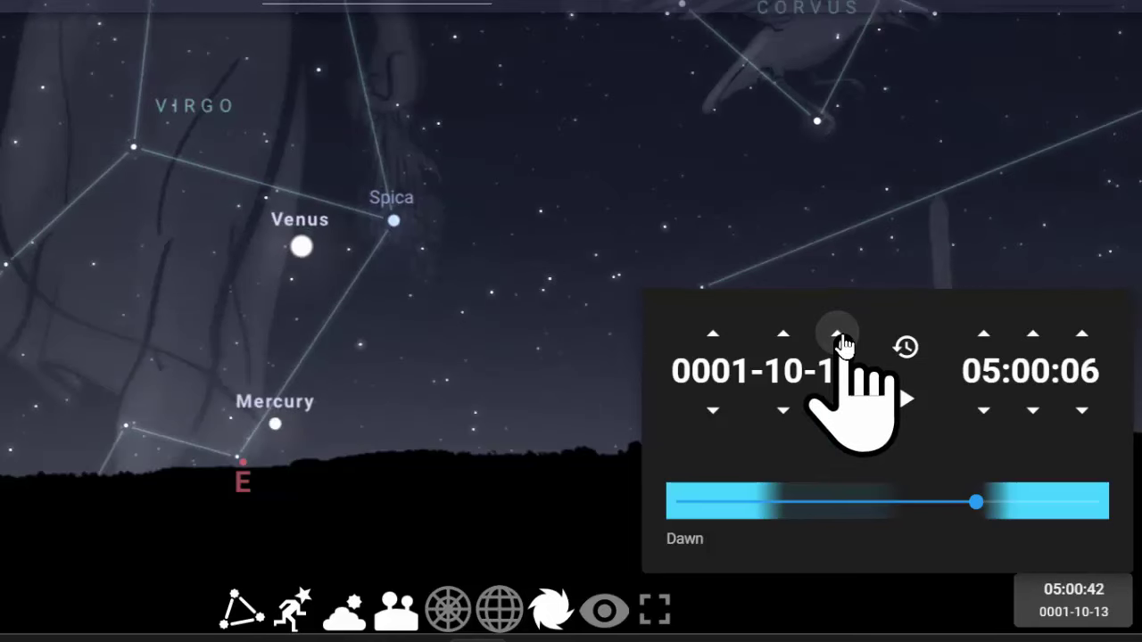
pyautogui.click(839, 333)
pyautogui.click(839, 333)
pyautogui.click(838, 333)
pyautogui.click(838, 334)
pyautogui.click(838, 333)
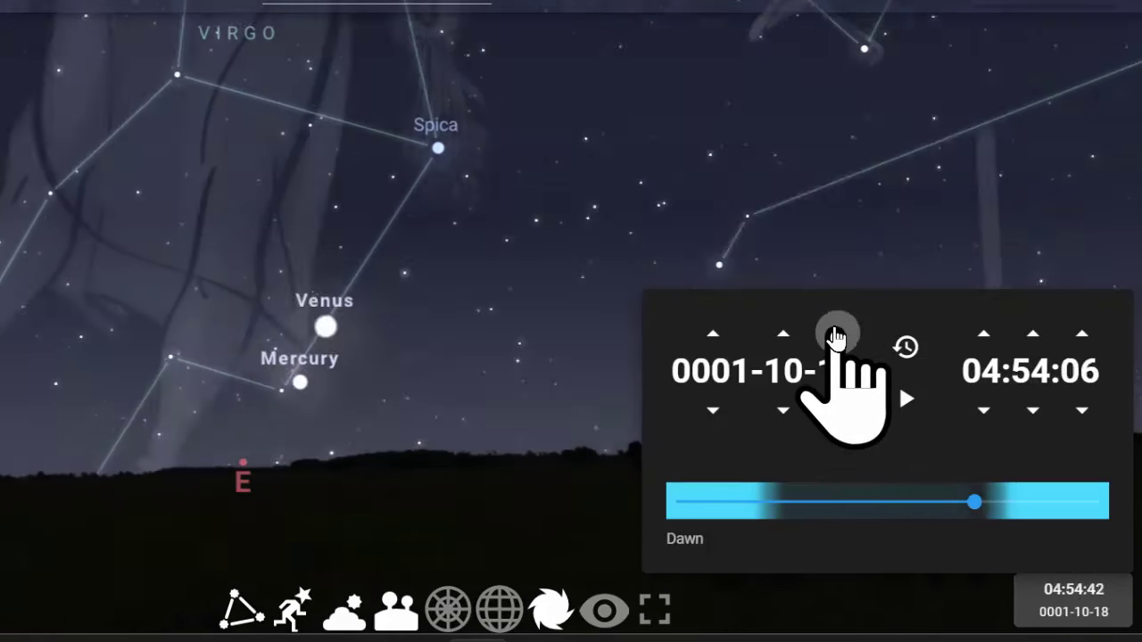
pyautogui.click(839, 334)
pyautogui.click(838, 334)
pyautogui.click(838, 334)
pyautogui.click(839, 334)
pyautogui.click(839, 333)
pyautogui.click(838, 334)
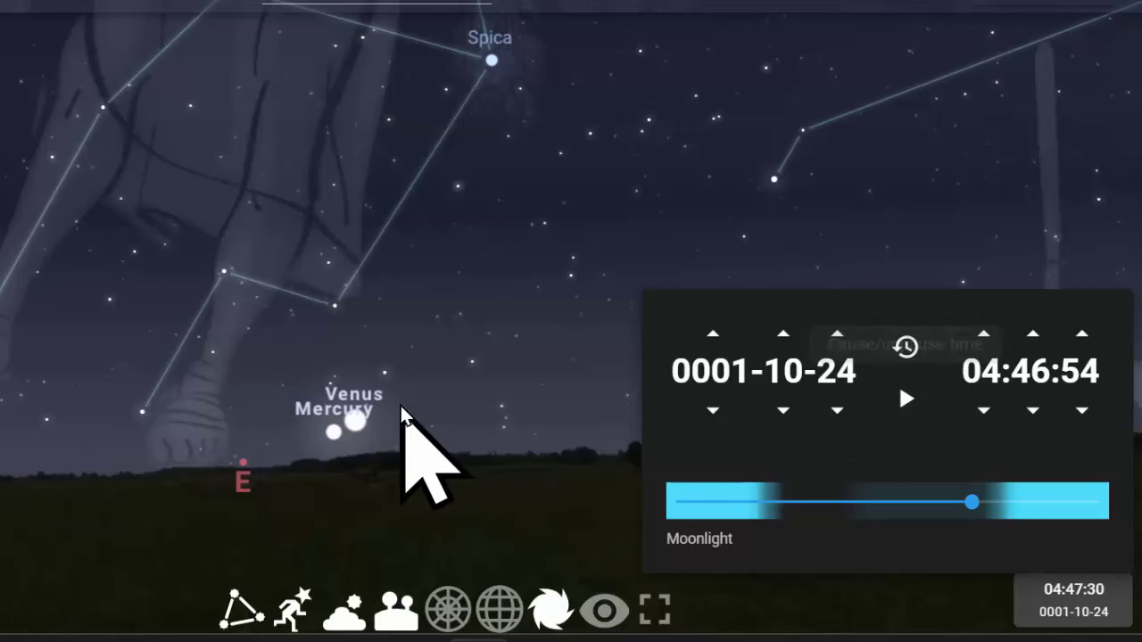
pyautogui.click(838, 334)
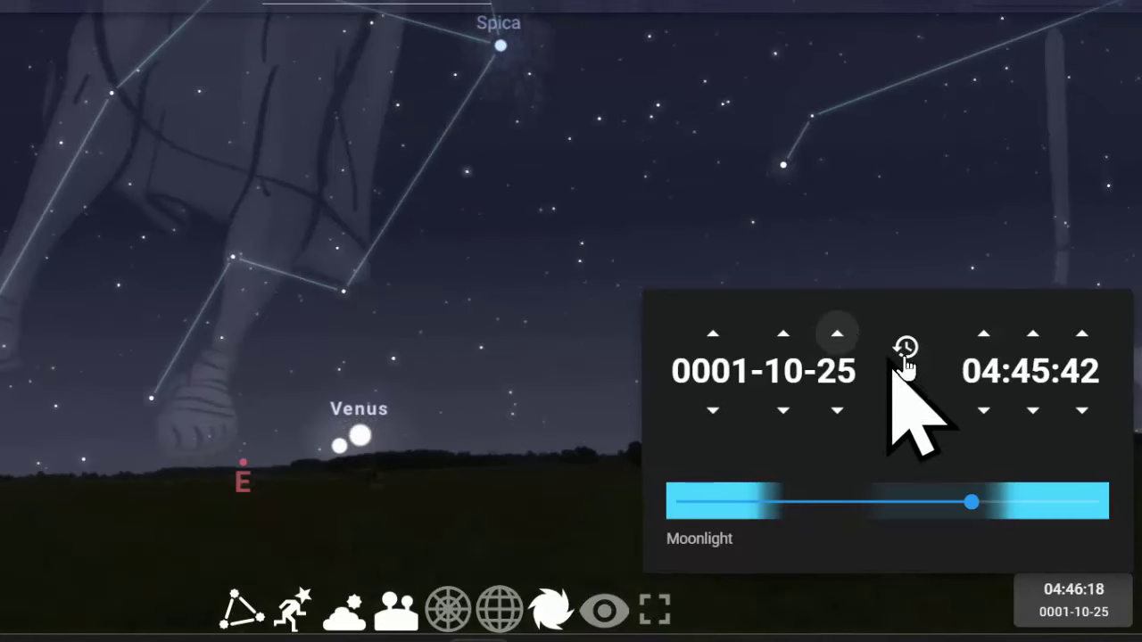
# - Set the time to 05:26:54 by raising the hour to 05 and lowering the minutes
pyautogui.click(982, 337)
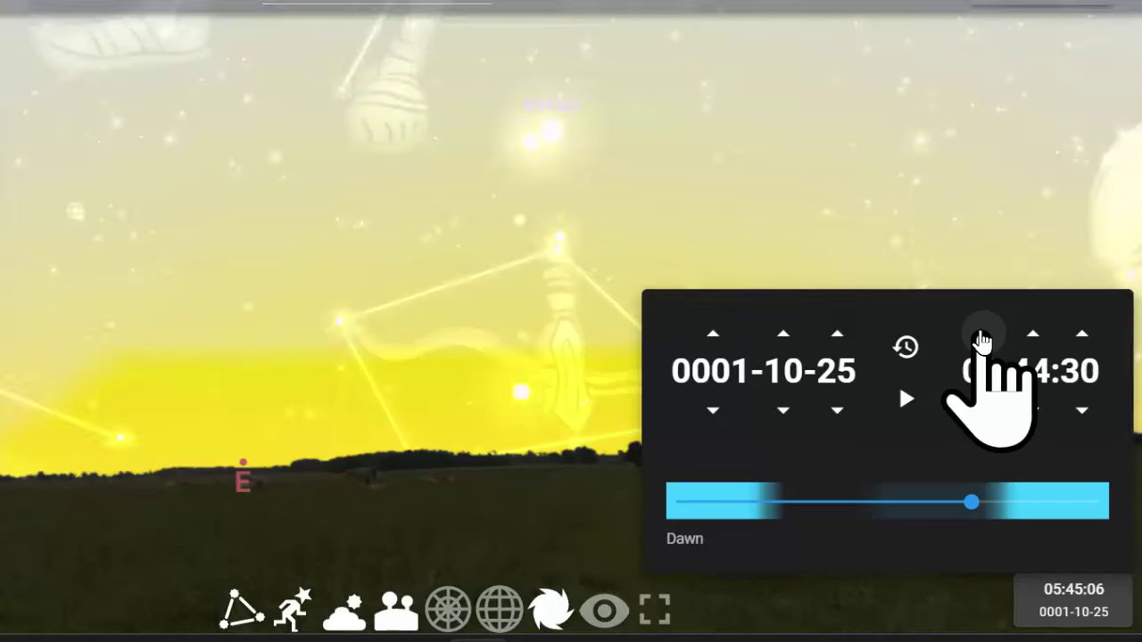
pyautogui.click(1033, 411)
pyautogui.click(1033, 410)
pyautogui.click(1033, 411)
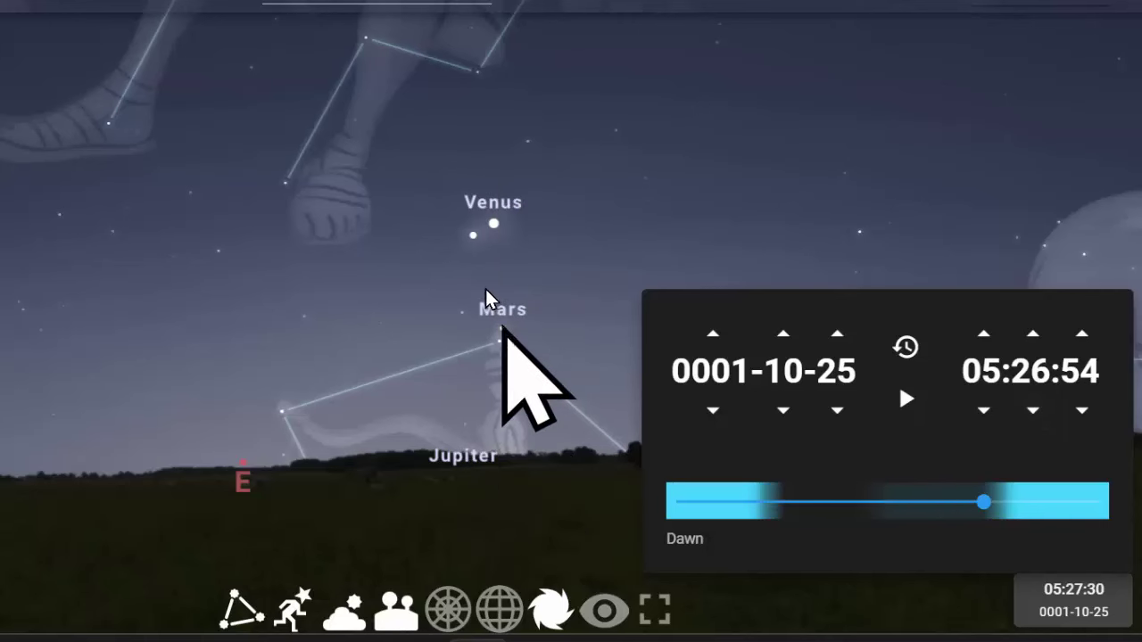
# - Identify Mercury beside Venus, then Mars, in the eastern sky
pyautogui.click(474, 237)
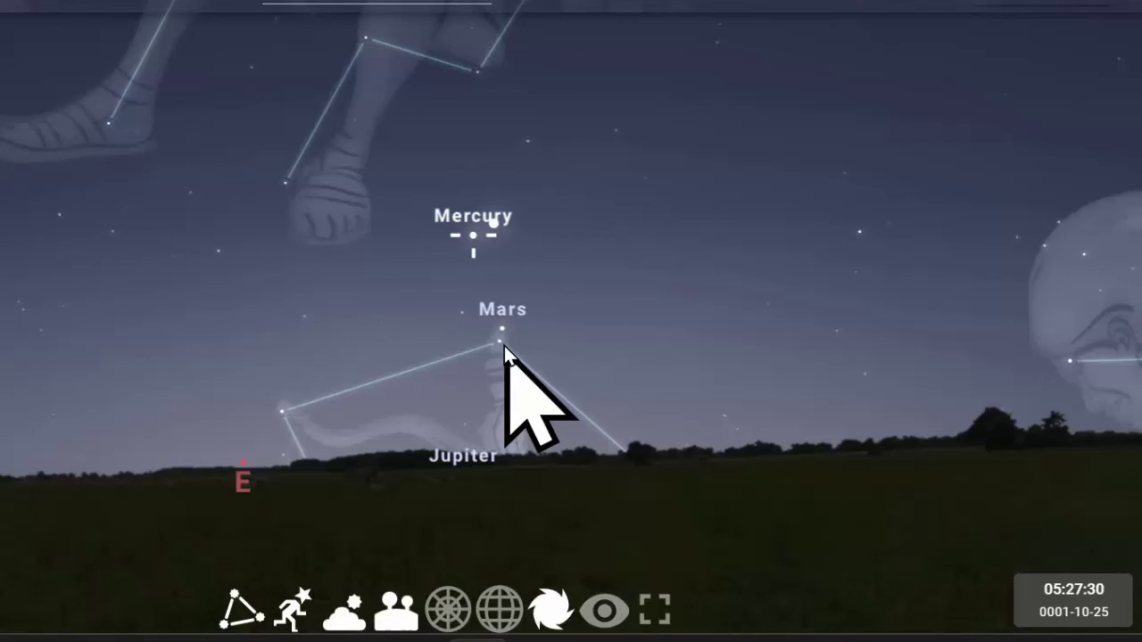
pyautogui.click(612, 308)
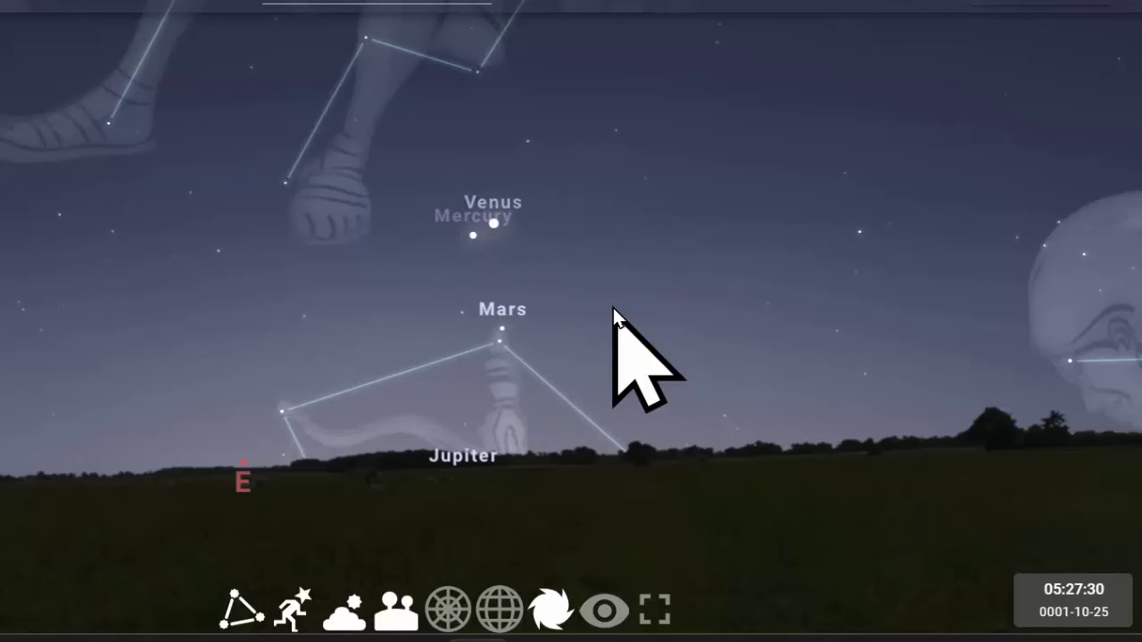
pyautogui.click(471, 238)
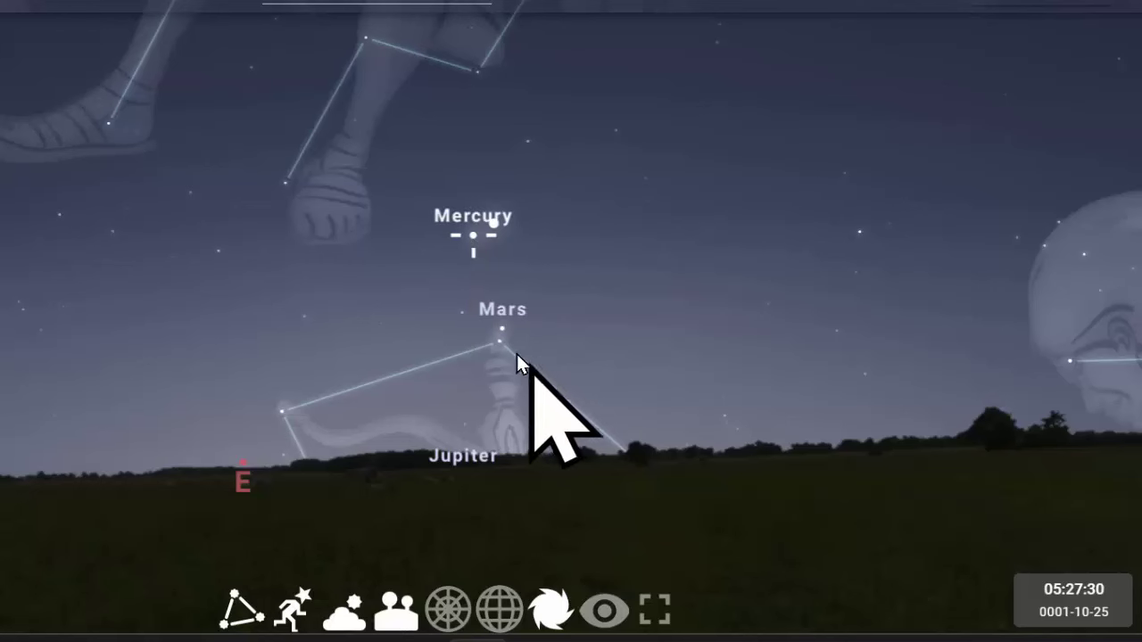
pyautogui.click(502, 330)
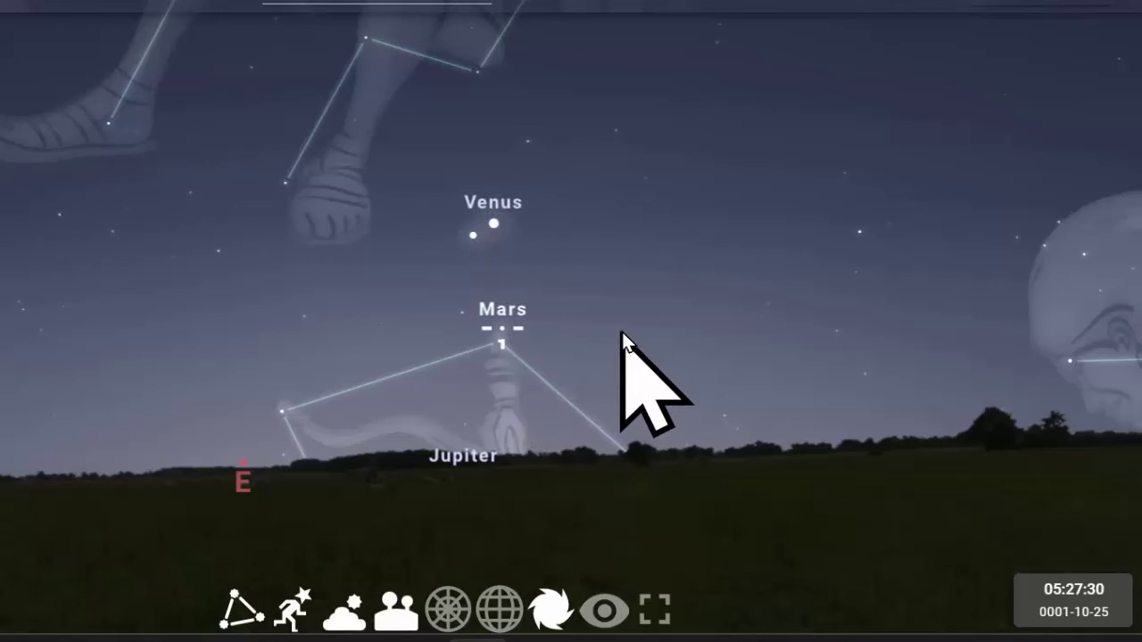
# - Step the date one day at a time from 0001-10-26 to 0001-10-31
pyautogui.click(1066, 605)
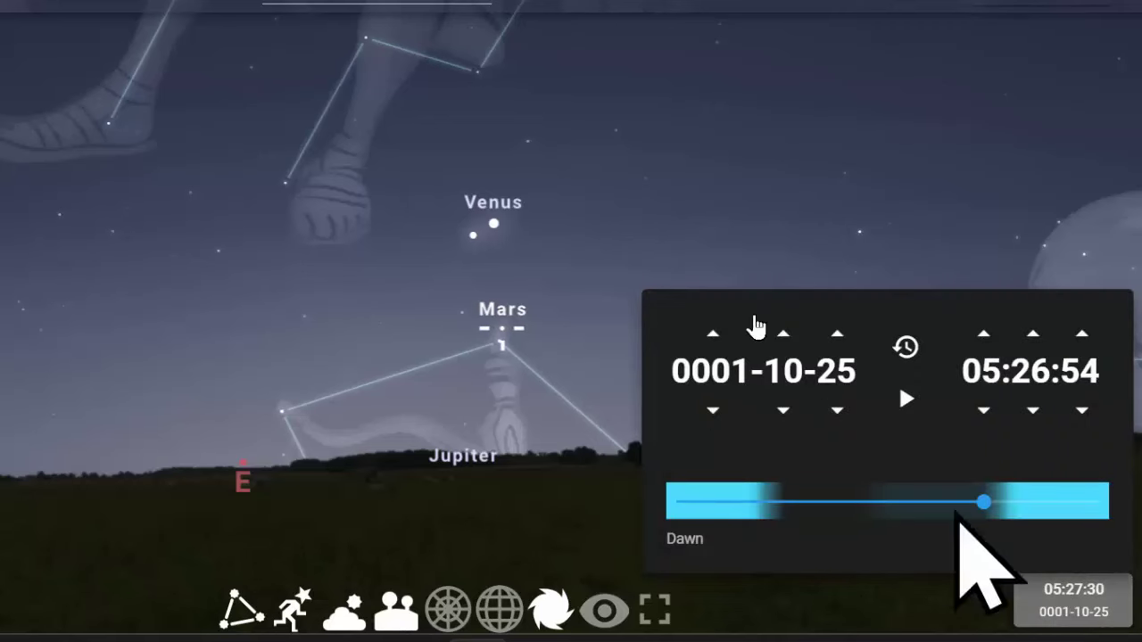
pyautogui.click(839, 335)
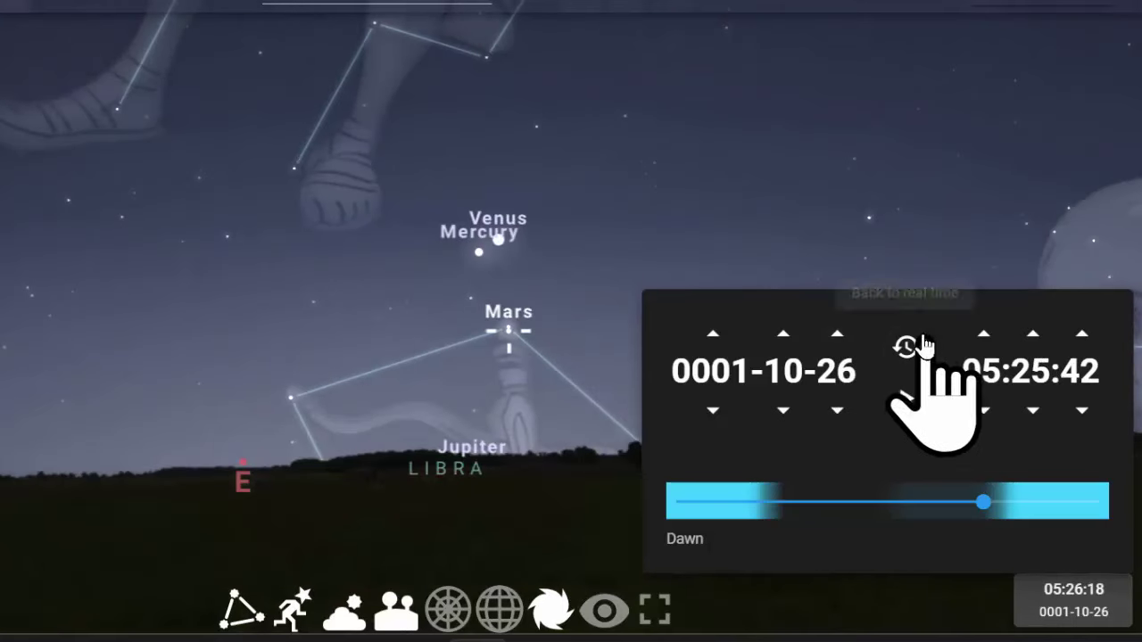
pyautogui.click(840, 339)
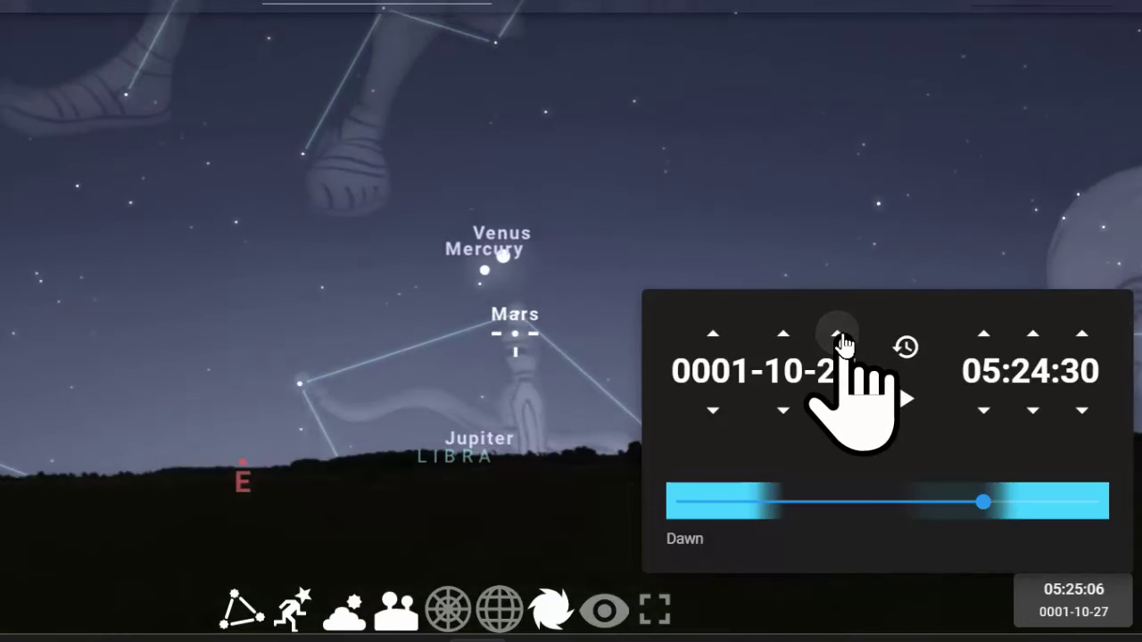
pyautogui.click(841, 339)
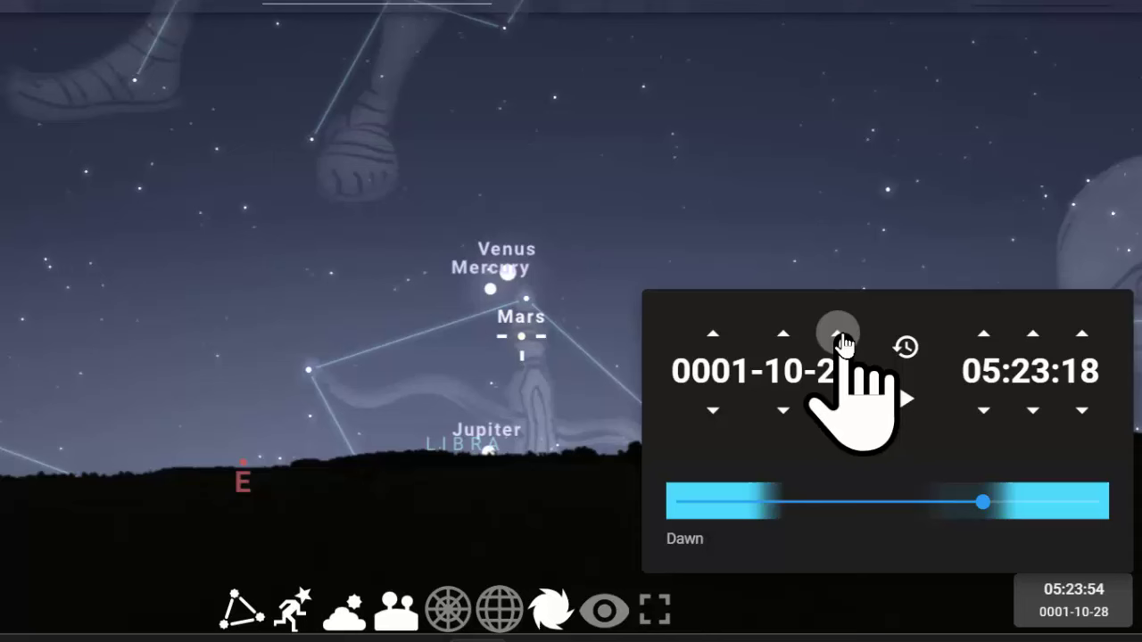
pyautogui.click(840, 339)
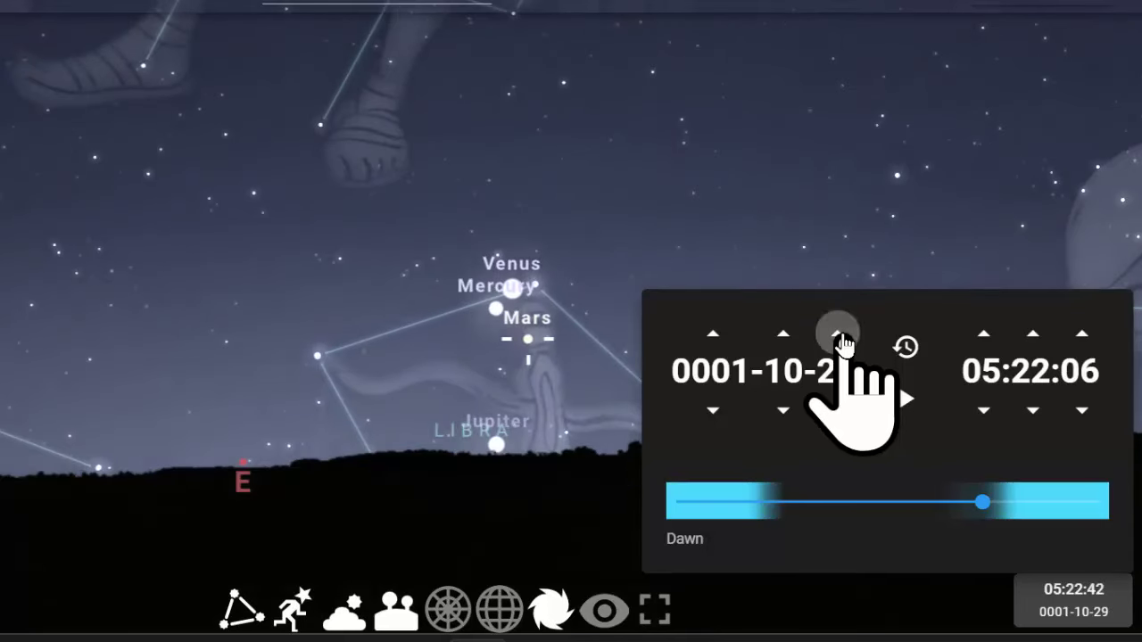
pyautogui.click(840, 339)
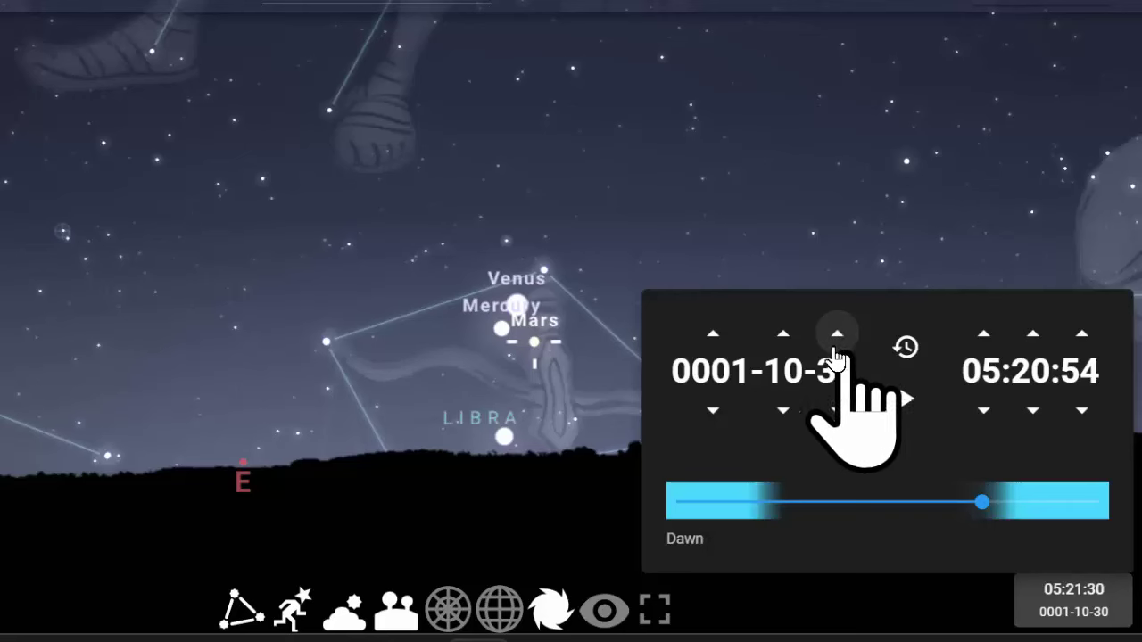
pyautogui.click(840, 339)
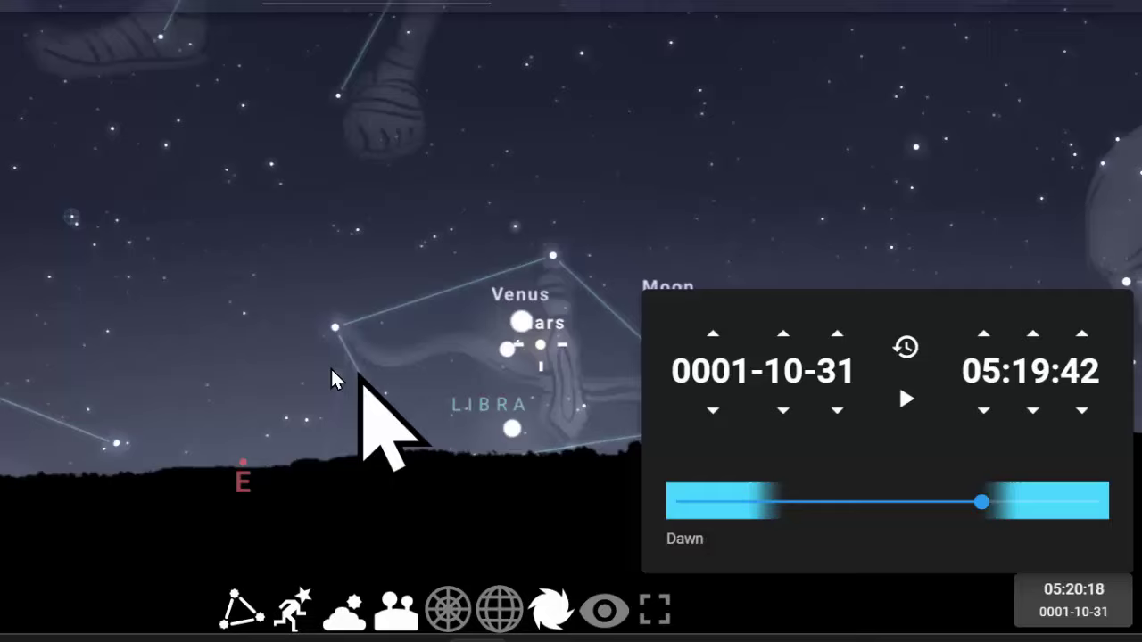
# - Pan the sky toward Libra and bring up the date and time settings
pyautogui.moveTo(335, 380); pyautogui.dragTo(198, 383)
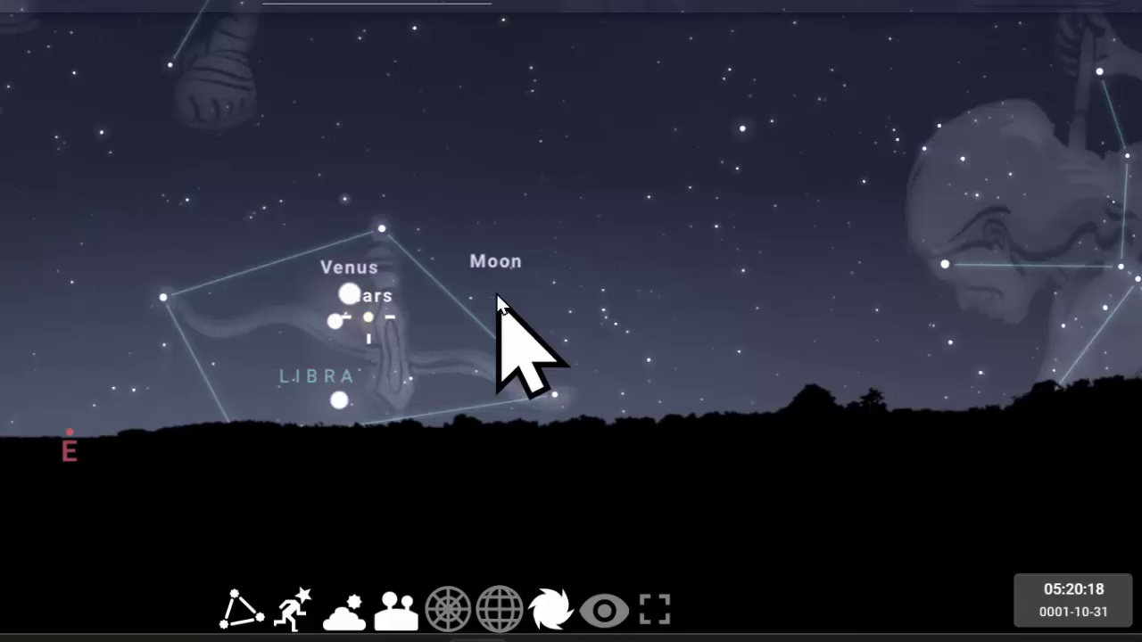
pyautogui.click(1039, 589)
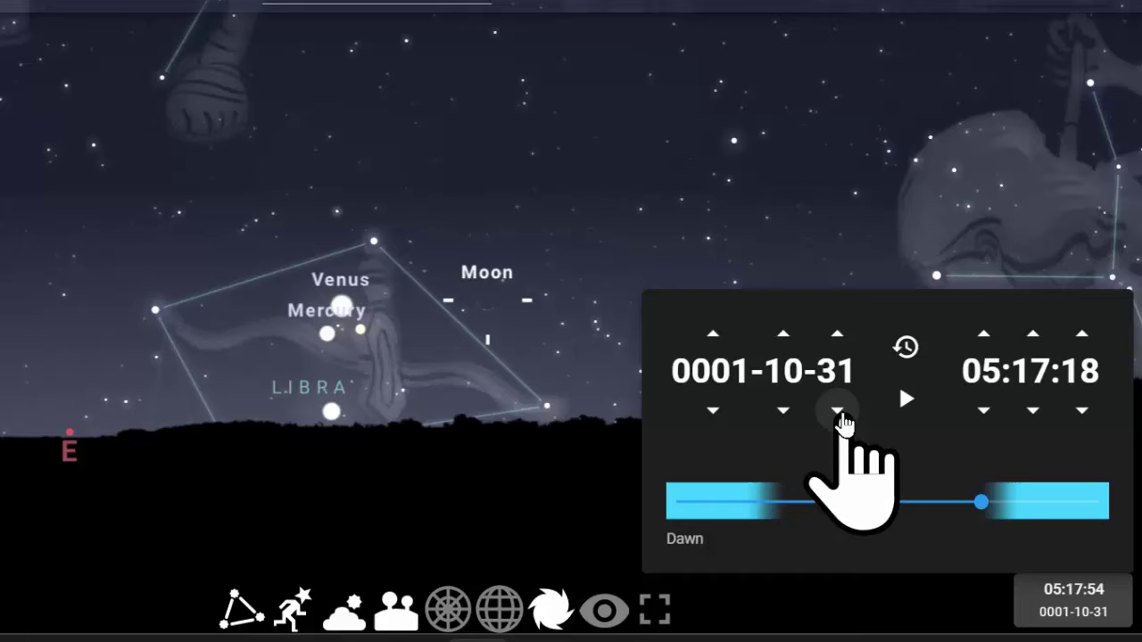
# - Try 1 November, return to 0001-10-31, and pan toward the planets near the horizon
pyautogui.click(837, 335)
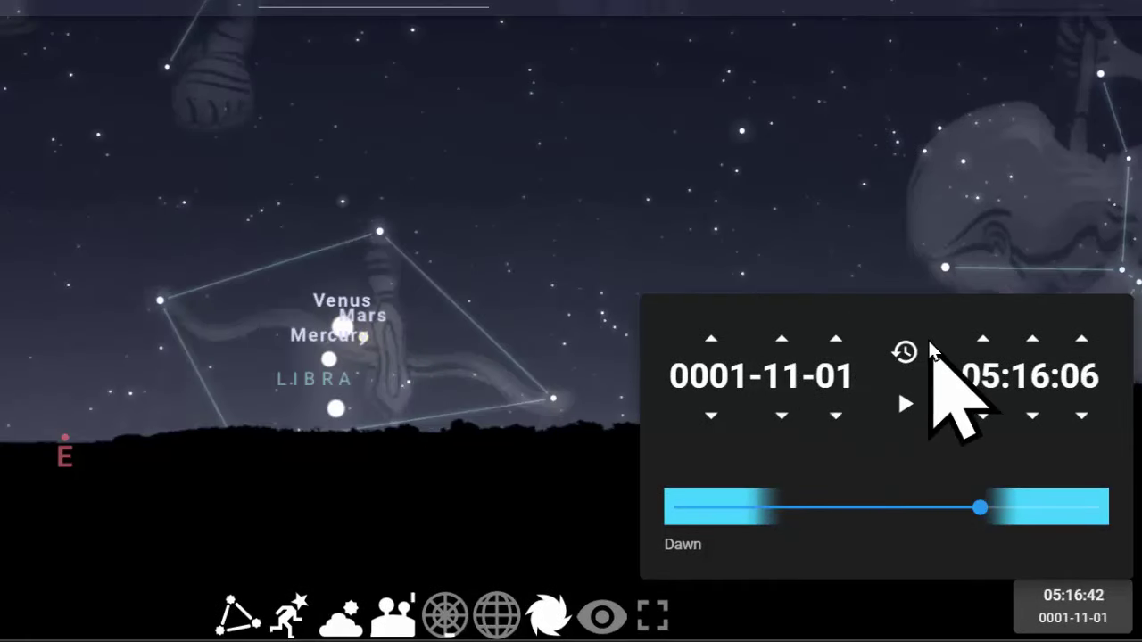
pyautogui.click(836, 415)
pyautogui.click(410, 343)
pyautogui.moveTo(410, 343); pyautogui.dragTo(459, 365)
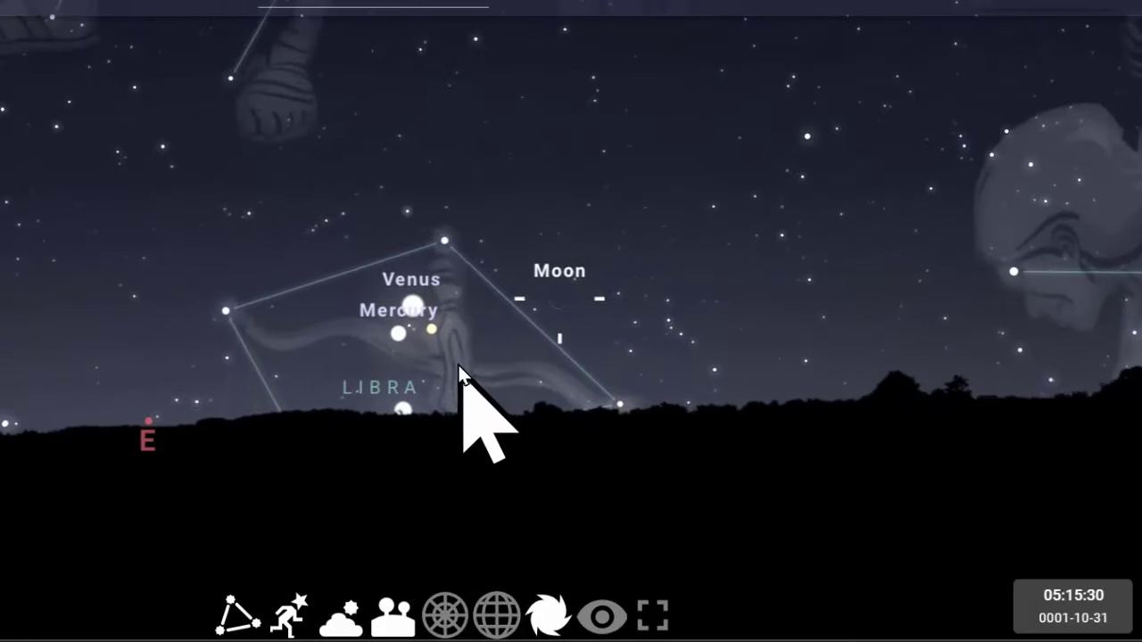
pyautogui.scroll(5, 460, 370)
pyautogui.scroll(-5, 458, 383)
# - Set the dawn time to about 05:27 and pan around the planet group
pyautogui.click(1035, 602)
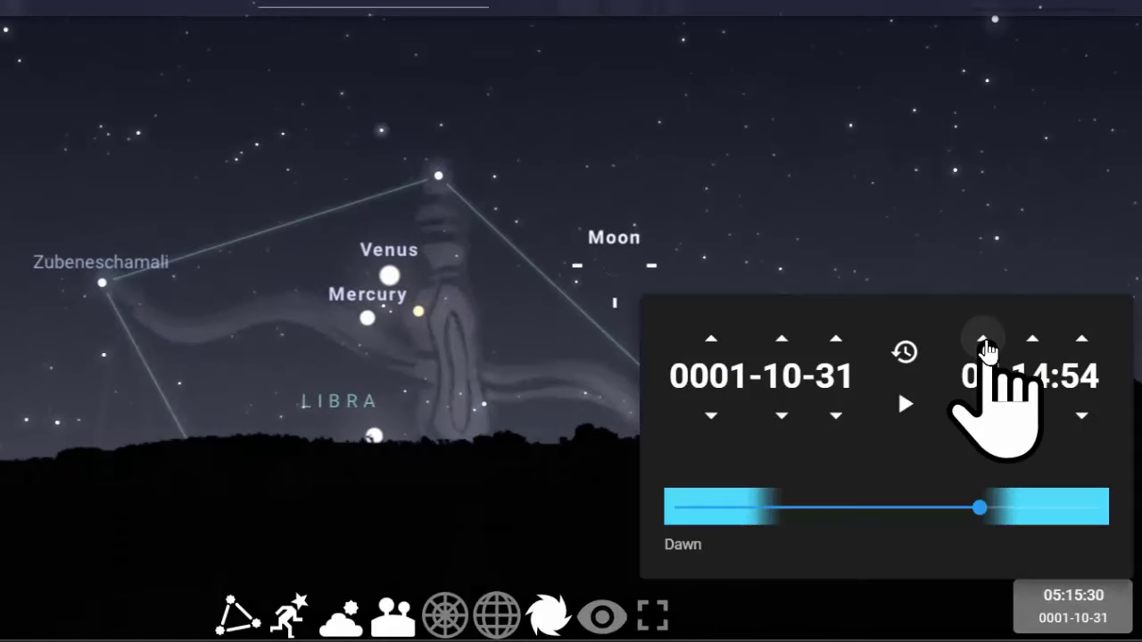
pyautogui.click(985, 341)
pyautogui.click(1035, 417)
pyautogui.click(1036, 419)
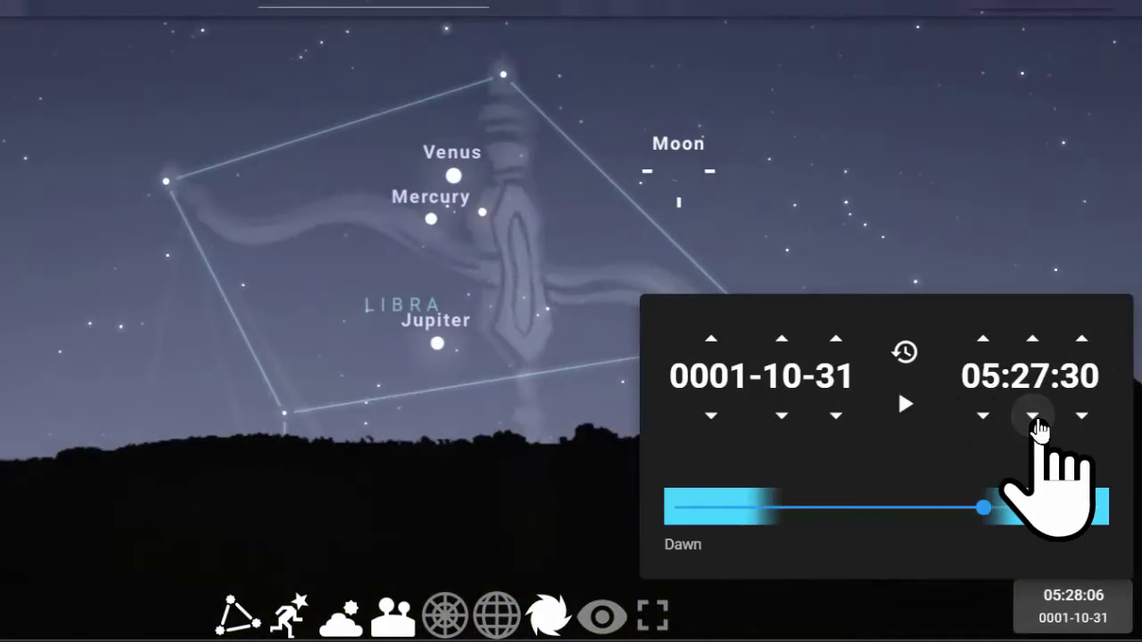
pyautogui.moveTo(435, 421); pyautogui.dragTo(131, 490)
pyautogui.click(341, 464)
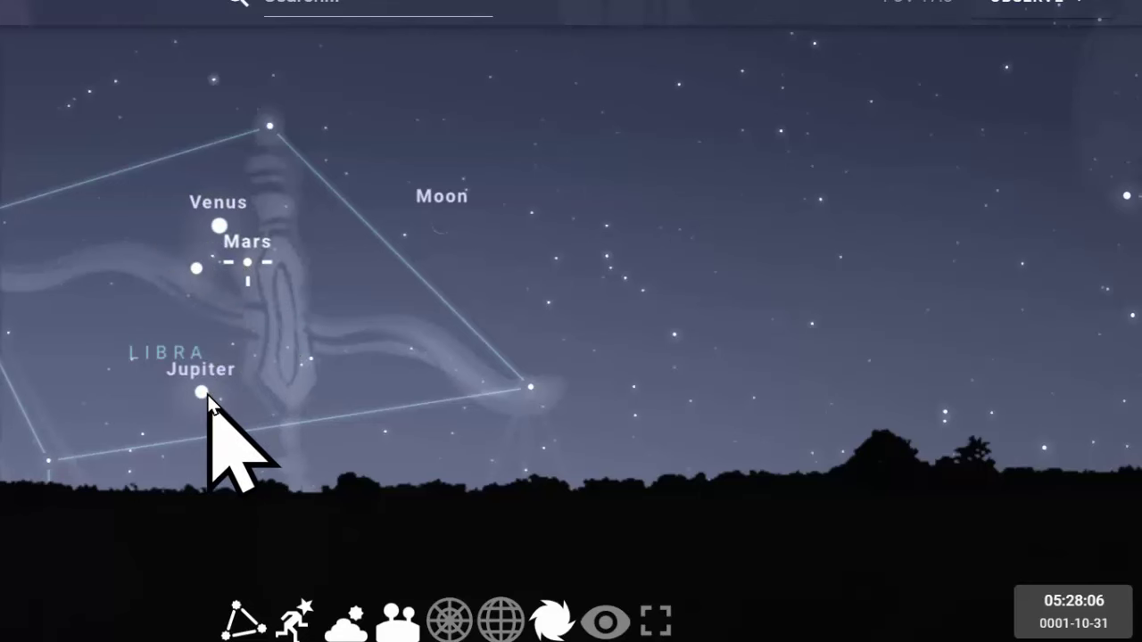
# - Select the Moon and look around the sky near Virgo
pyautogui.click(442, 224)
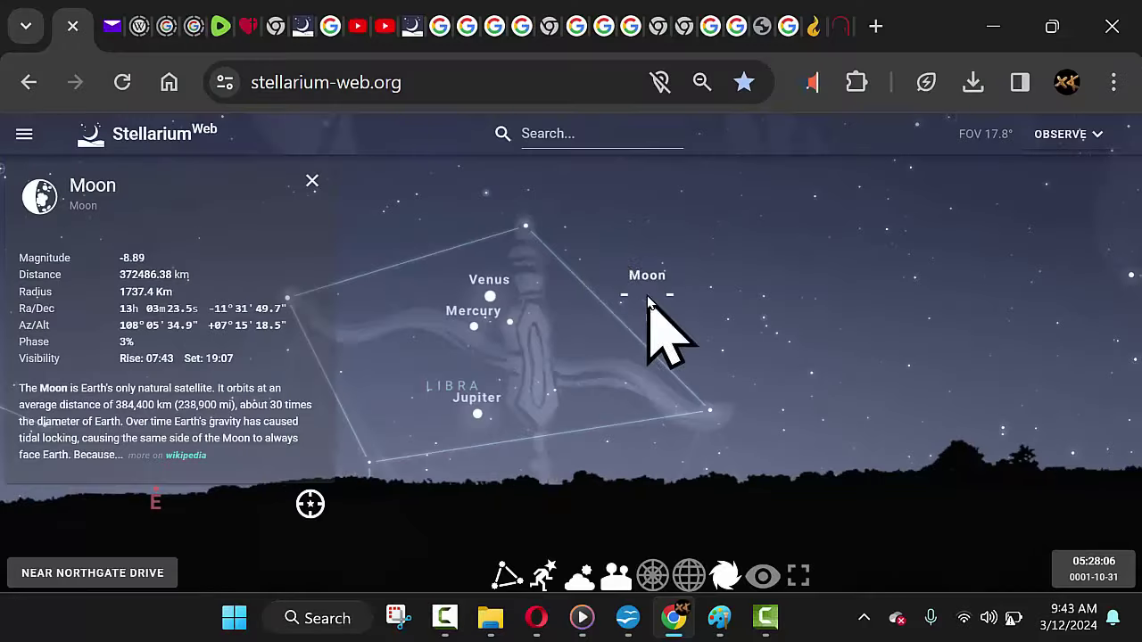
pyautogui.moveTo(597, 181); pyautogui.dragTo(673, 358)
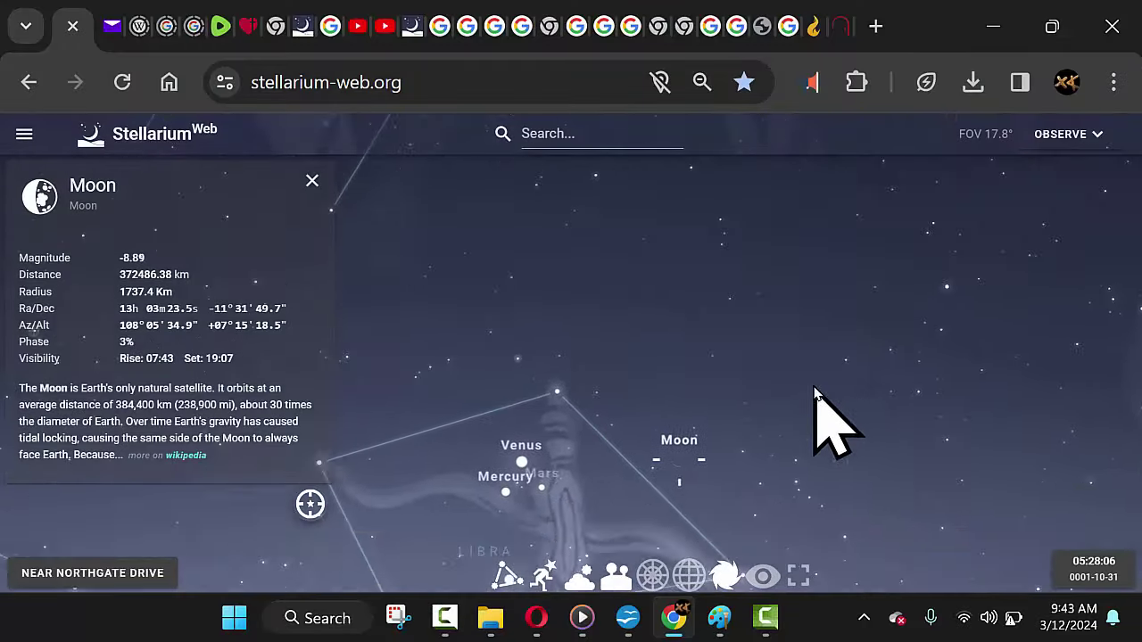
pyautogui.moveTo(814, 393); pyautogui.dragTo(709, 311)
pyautogui.scroll(-10, 834, 437)
pyautogui.scroll(5, 834, 437)
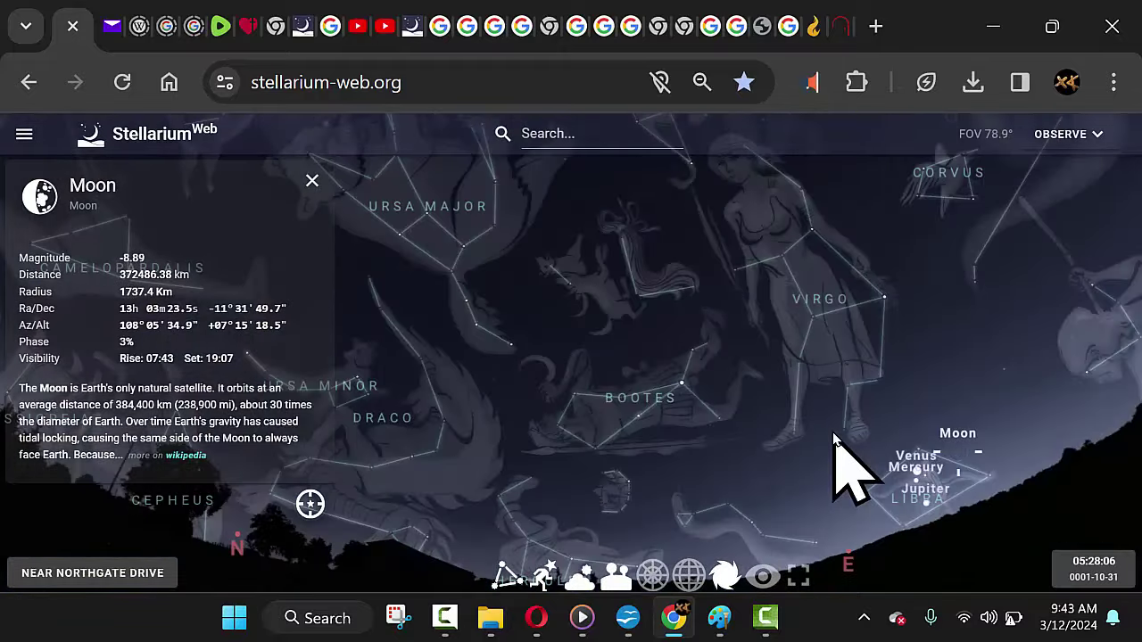
# - Pan across Leo and Bootes, then search 'ple' and go to the Pleiades
pyautogui.moveTo(842, 472); pyautogui.dragTo(678, 303)
pyautogui.click(571, 136)
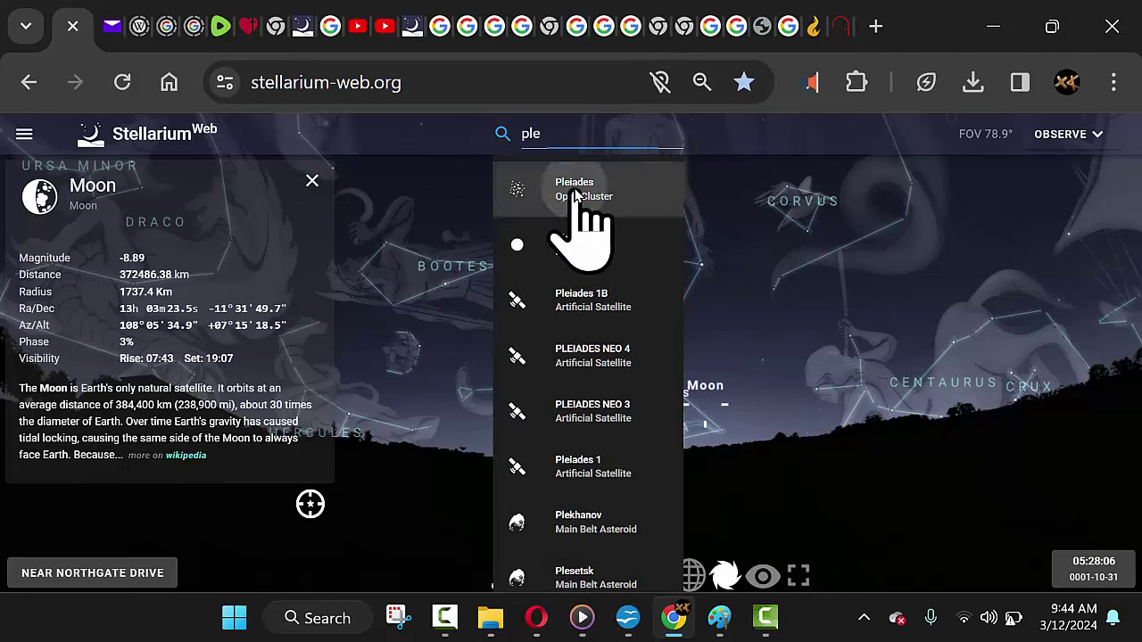
pyautogui.click(578, 189)
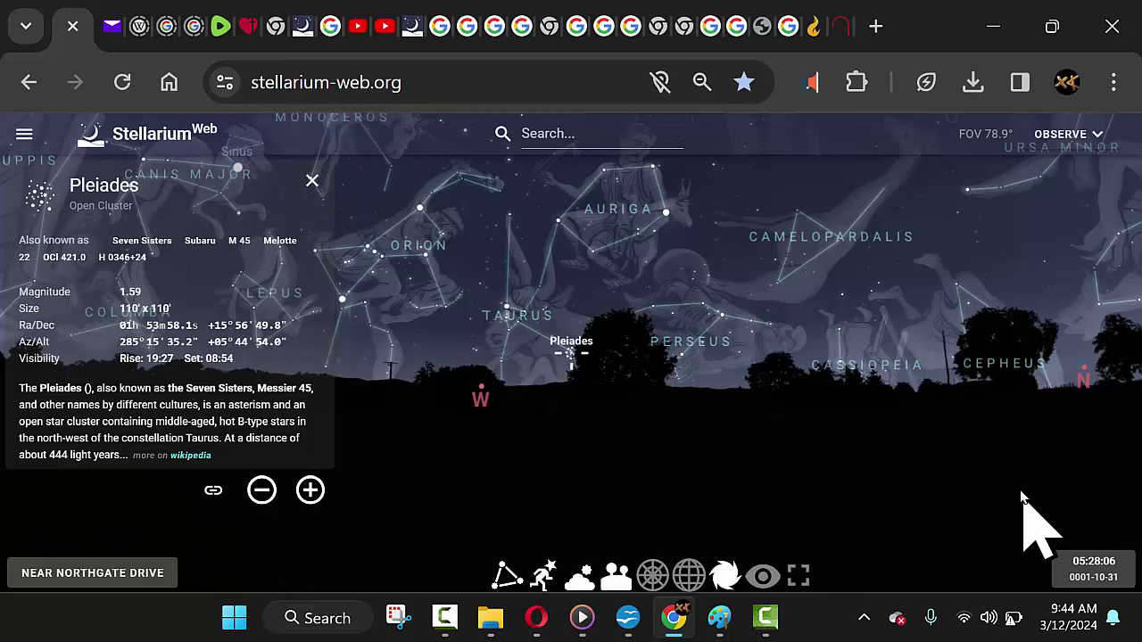
# - Nudge the hour up and back, then turn the view back to the eastern horizon
pyautogui.click(1093, 569)
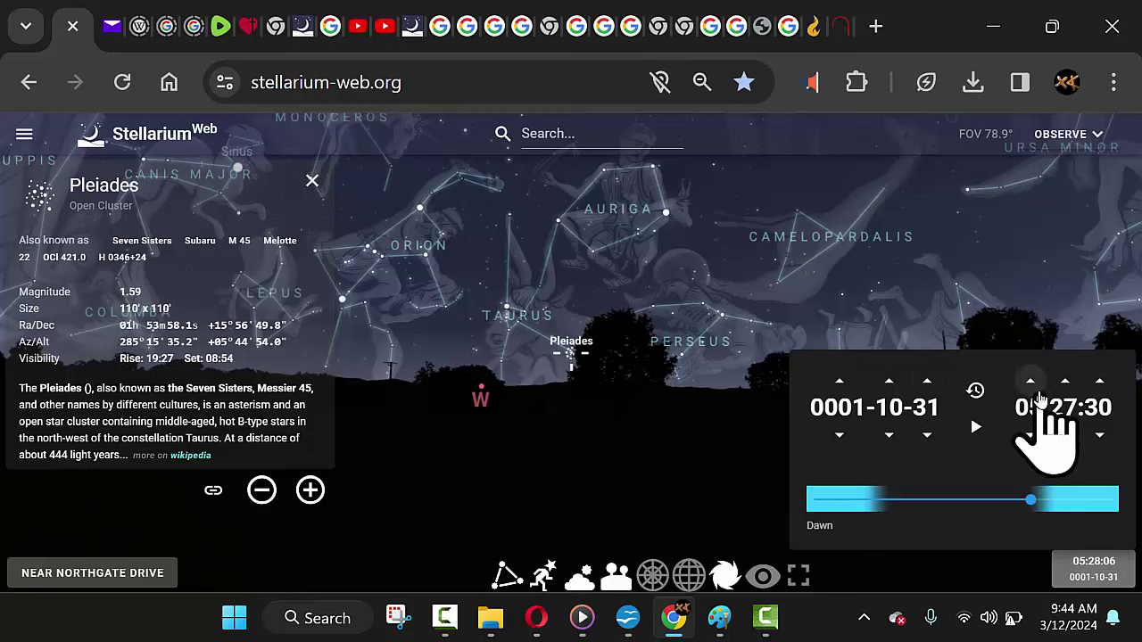
pyautogui.click(1030, 384)
pyautogui.click(1030, 435)
pyautogui.moveTo(889, 313); pyautogui.dragTo(959, 272)
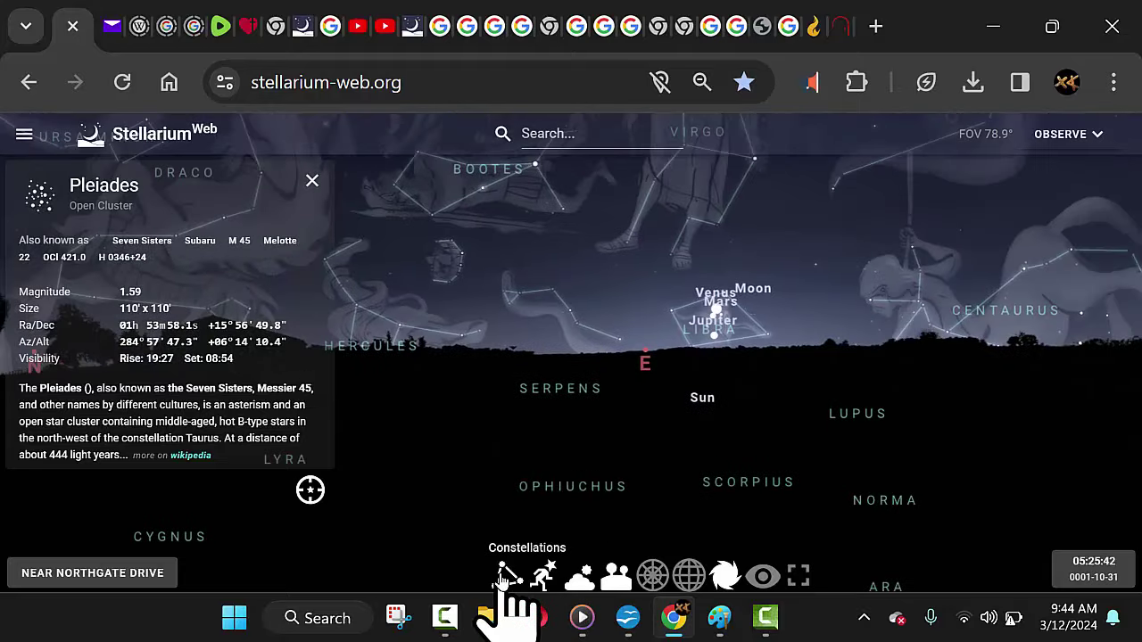
# - Hide the constellation lines and artwork, and advance the date to 1 November
pyautogui.click(507, 577)
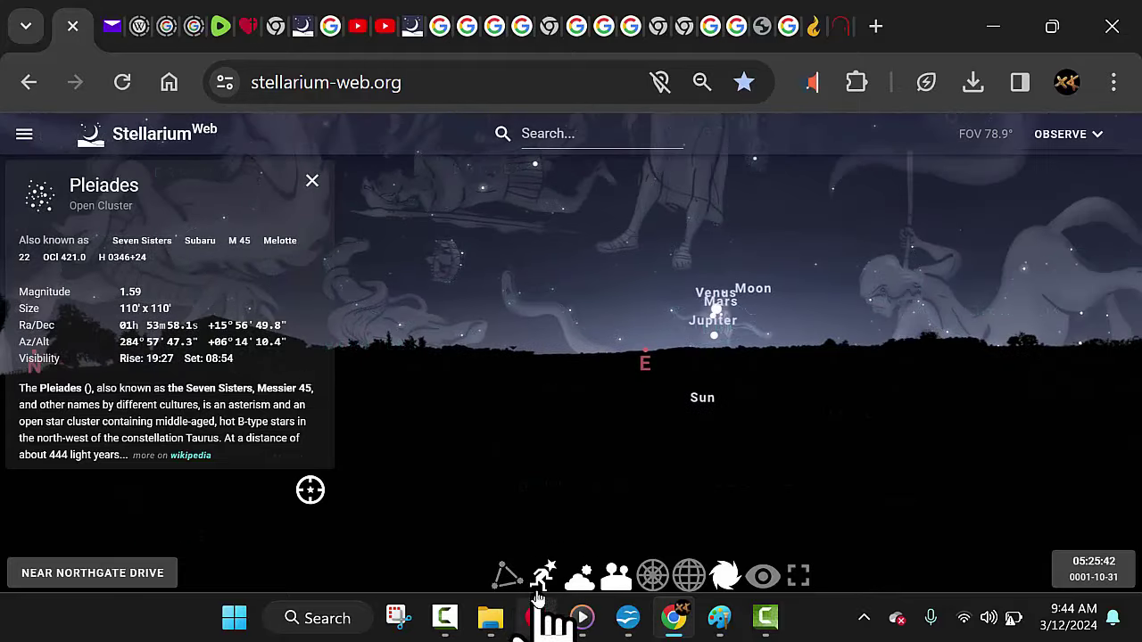
pyautogui.click(542, 577)
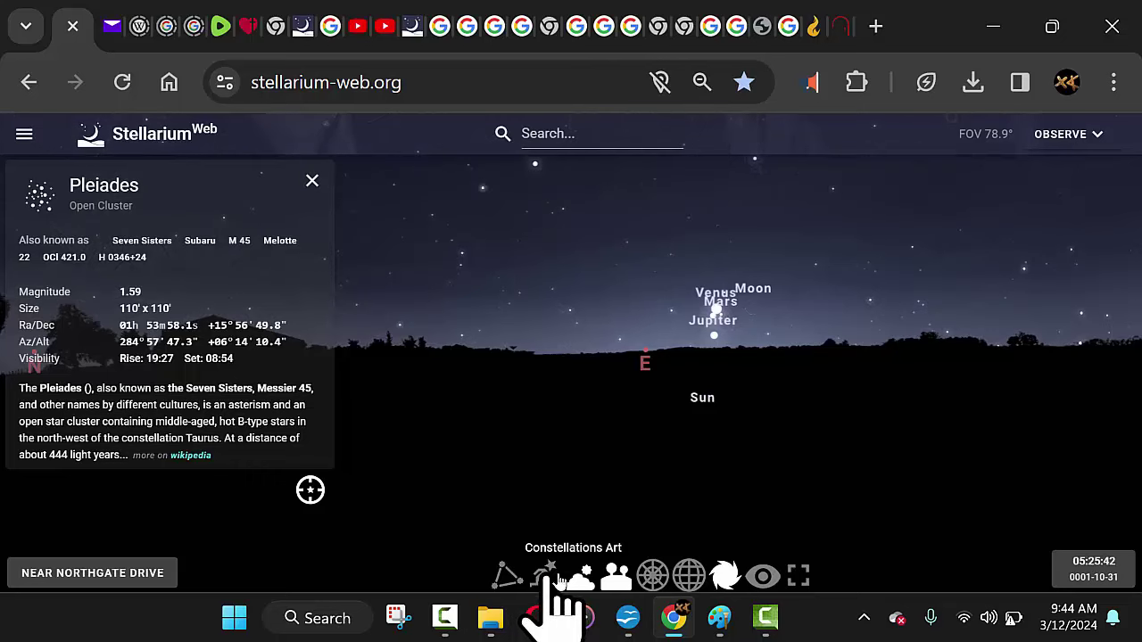
pyautogui.click(1090, 576)
pyautogui.click(929, 382)
# - Step the dawn date back past 31 October, then forward to 0001-11-02, and zoom in on the planets
pyautogui.click(930, 382)
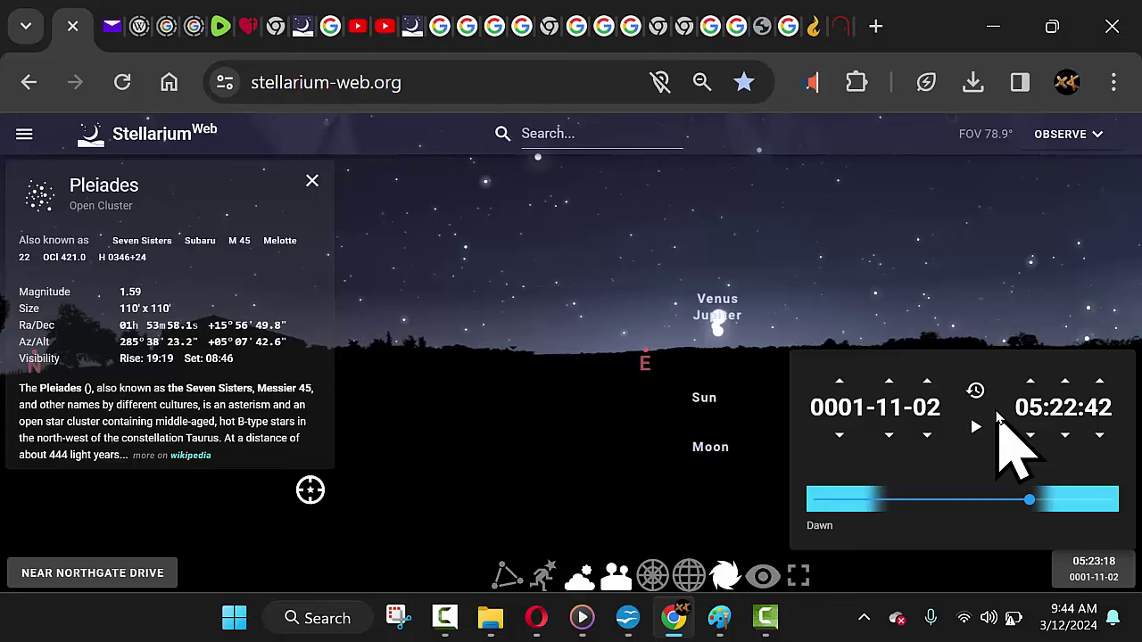
pyautogui.click(929, 437)
pyautogui.click(929, 437)
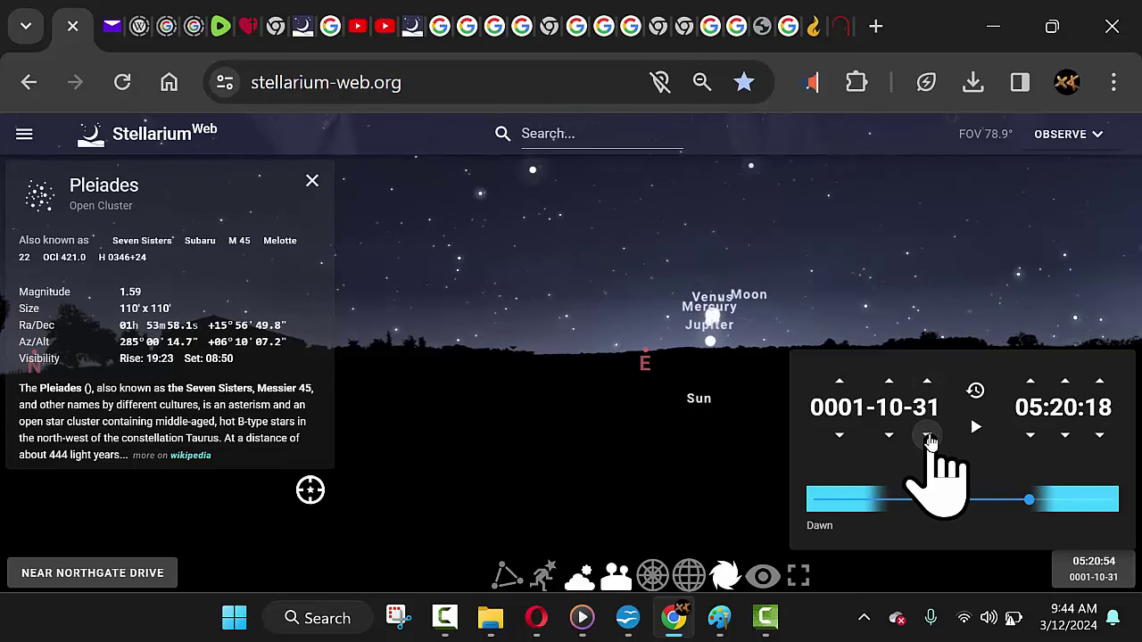
pyautogui.click(929, 437)
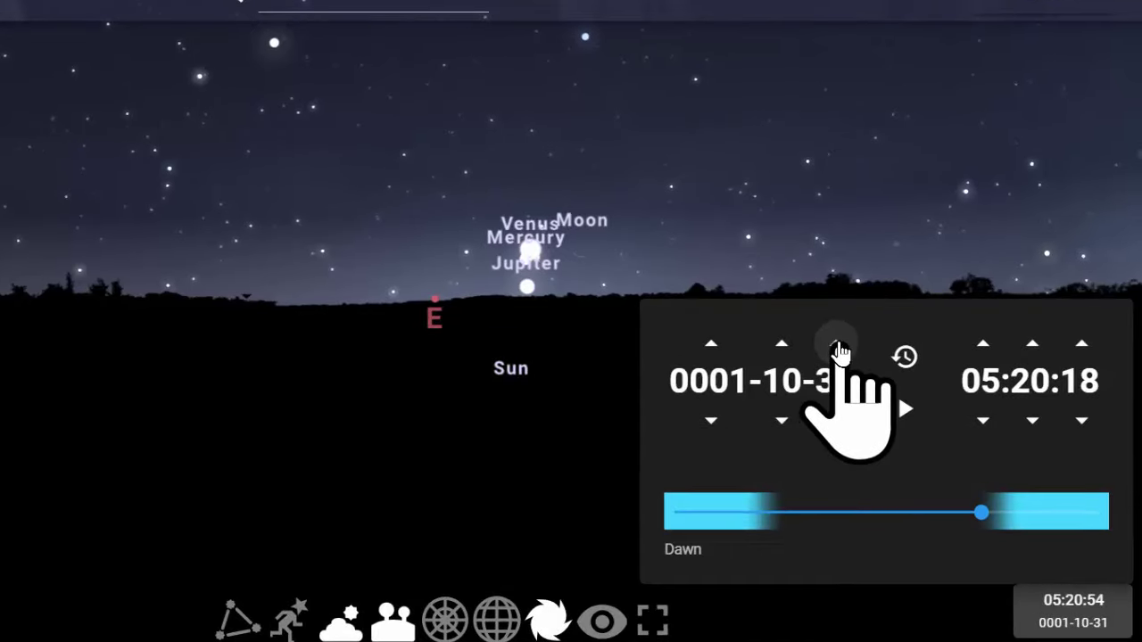
pyautogui.click(837, 346)
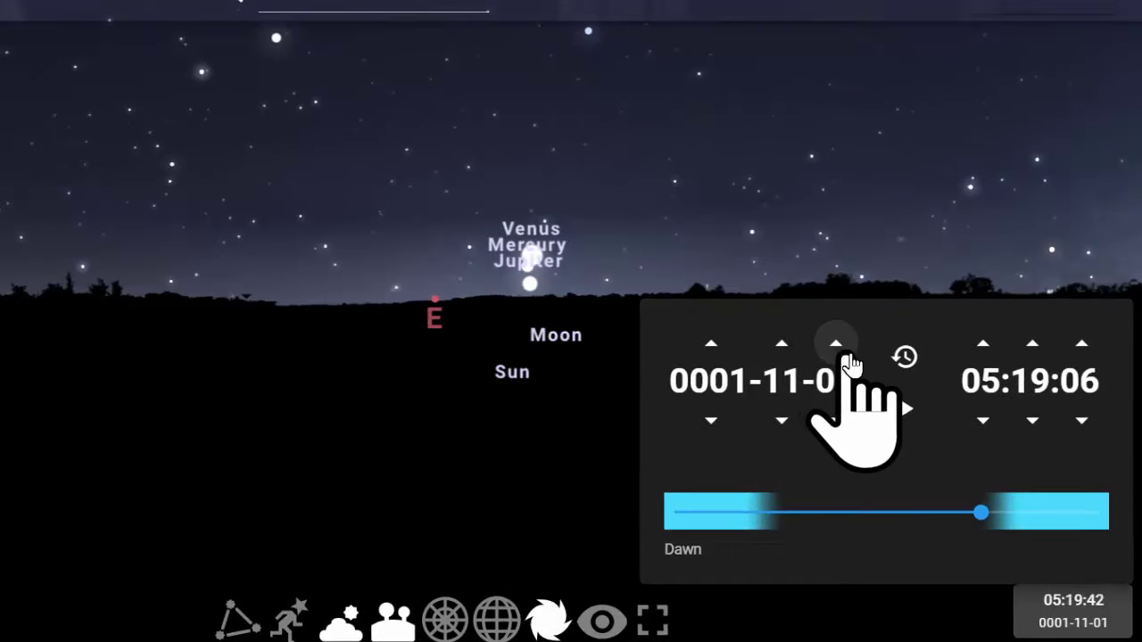
pyautogui.click(837, 346)
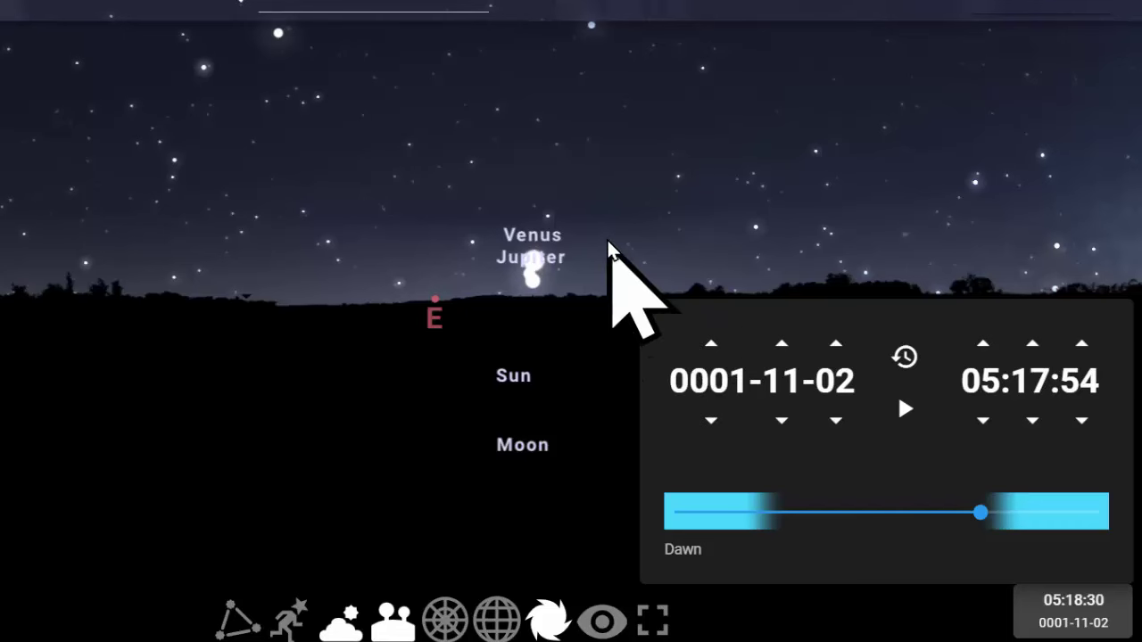
pyautogui.scroll(5, 612, 247)
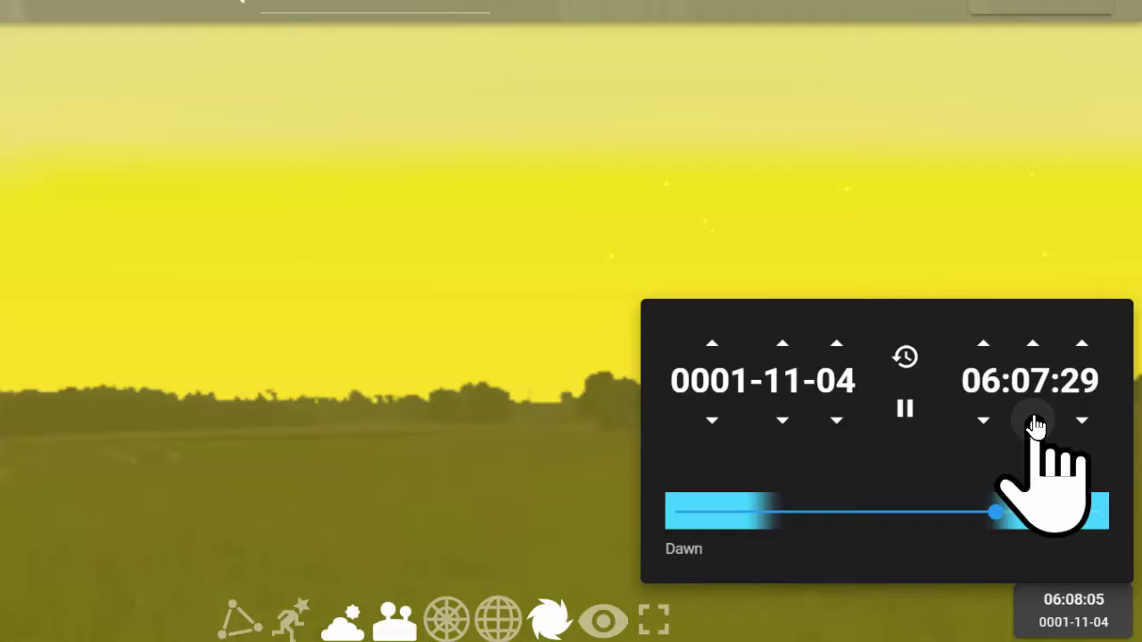
# - Wind the 0001-11-04 clock back to about 05:14 using the minute down-arrow
pyautogui.moveTo(1035, 423); pyautogui.dragTo(1036, 424)
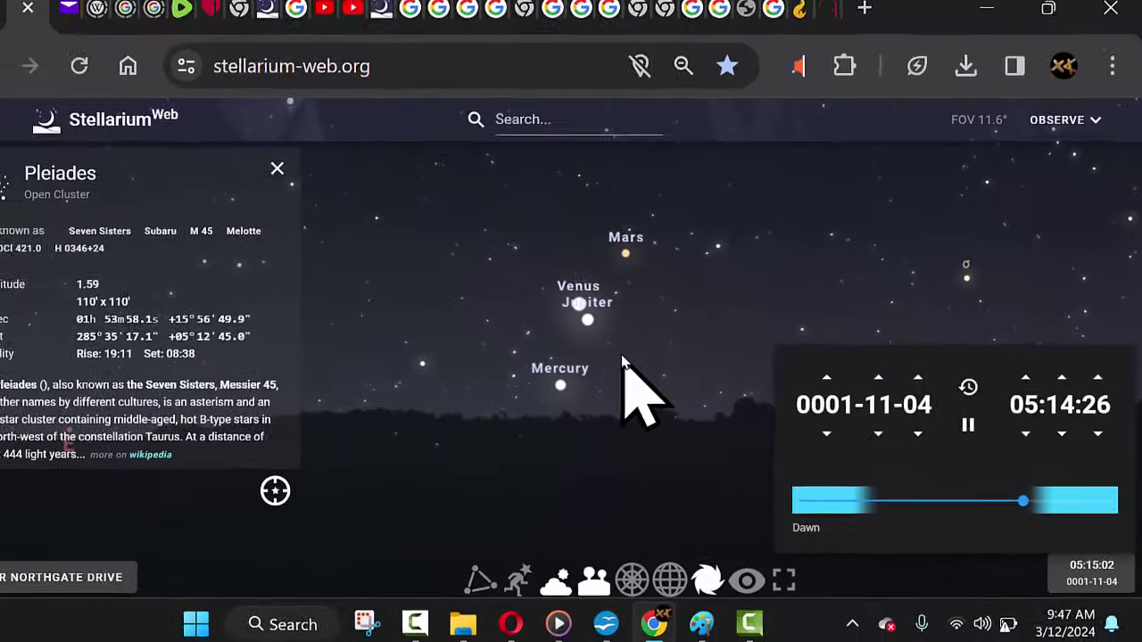
# - Zoom out and move the hour forward into daylight, then back to 07
pyautogui.scroll(-10, 644, 366)
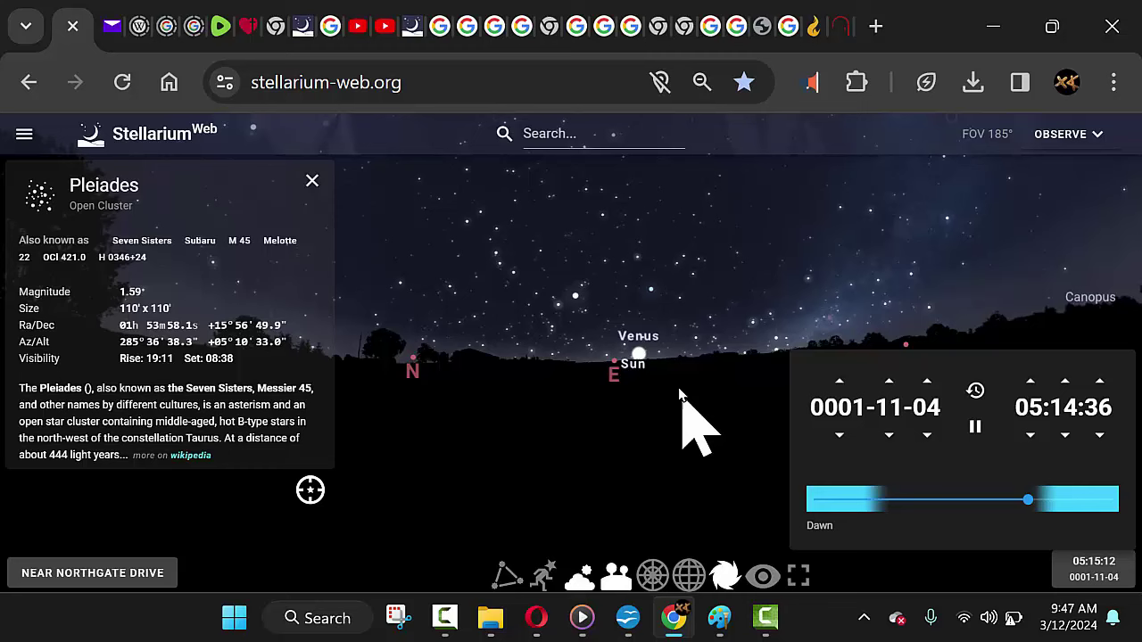
pyautogui.click(1032, 382)
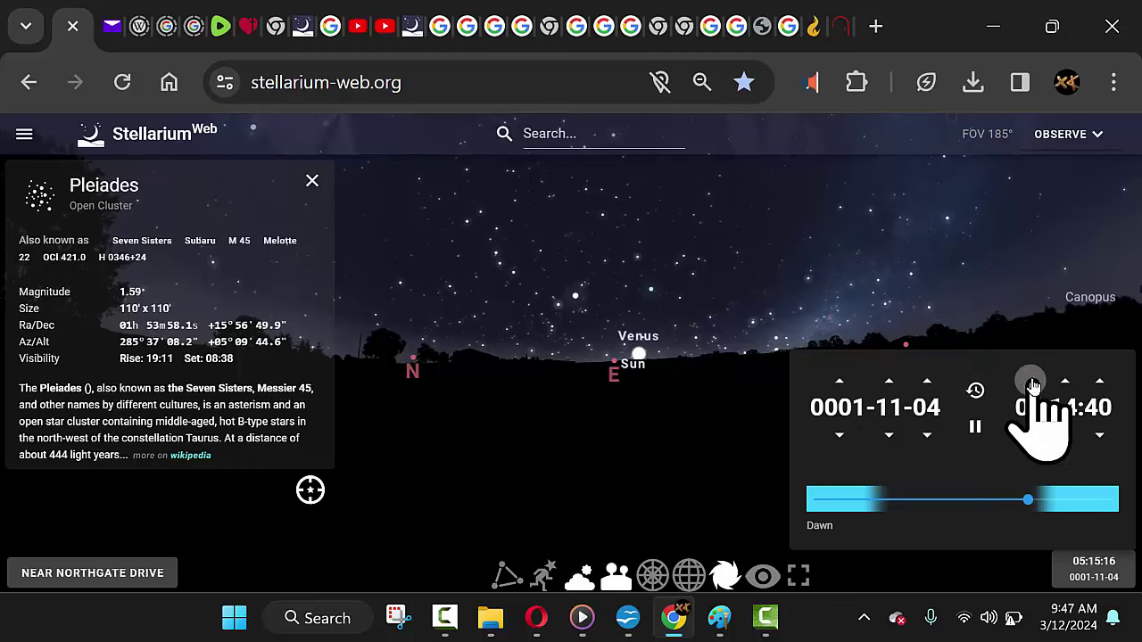
pyautogui.click(1032, 382)
pyautogui.click(1032, 381)
pyautogui.click(1030, 435)
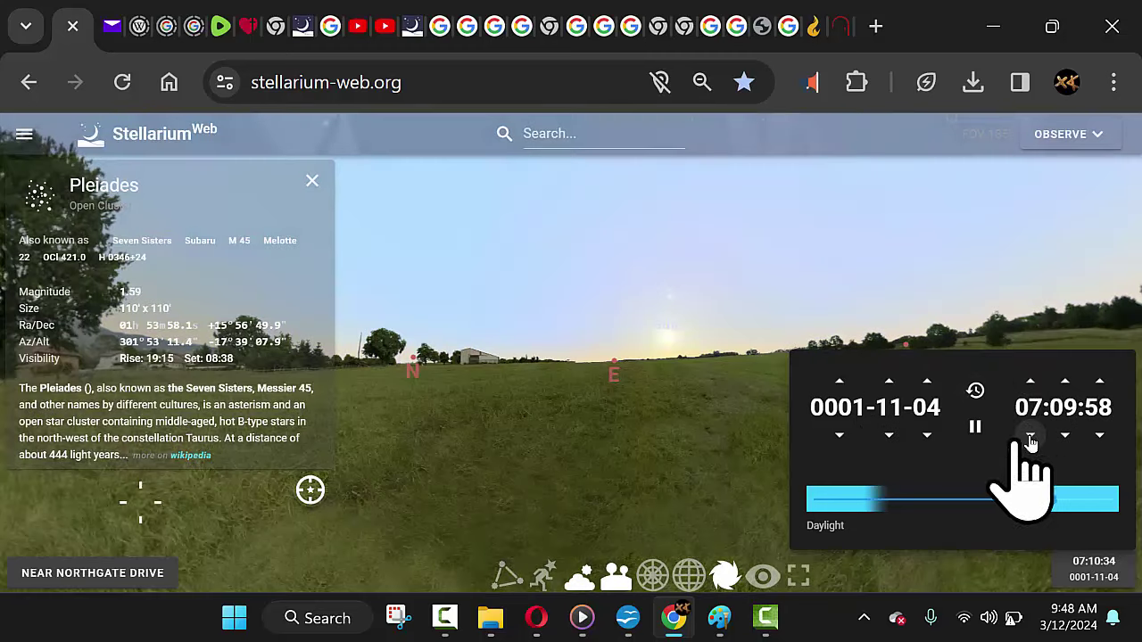
# - Turn off the atmosphere and step the hours back to 05:59:34 dawn
pyautogui.click(580, 580)
pyautogui.click(1032, 382)
pyautogui.click(1033, 382)
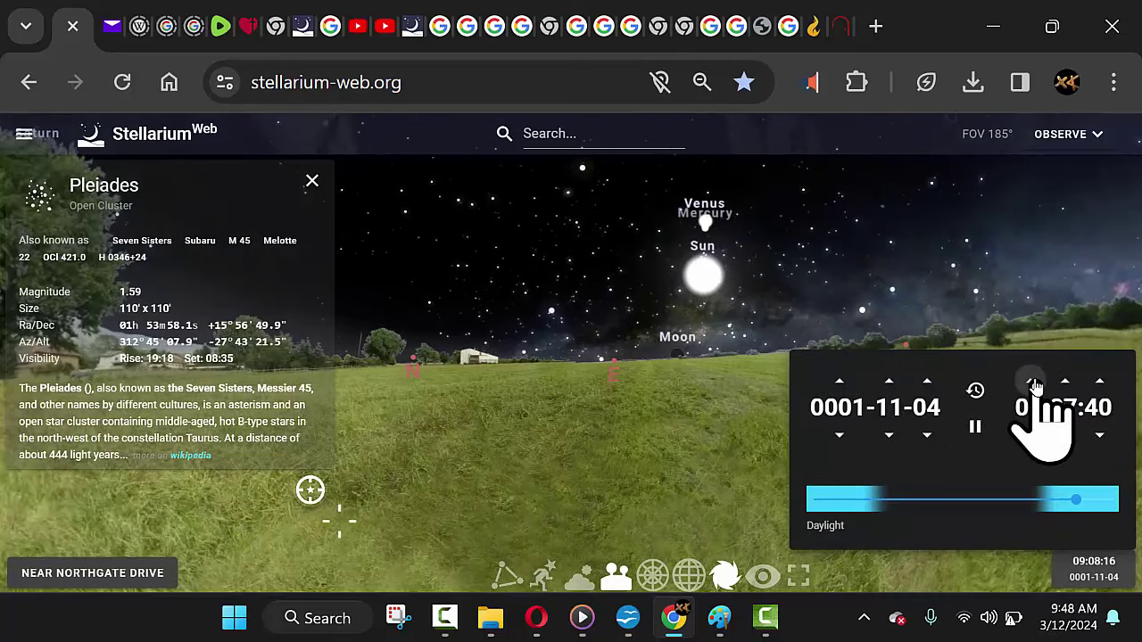
pyautogui.click(1033, 382)
pyautogui.click(1032, 435)
pyautogui.click(1038, 435)
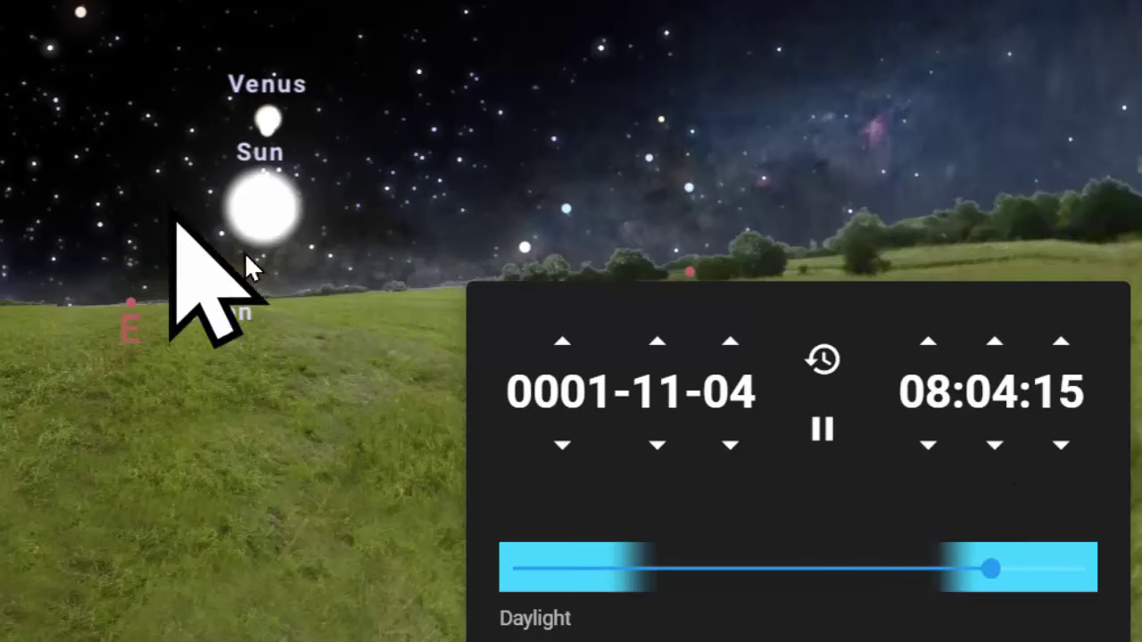
pyautogui.click(930, 446)
pyautogui.click(930, 446)
# - Run the clock back to about 05:29 and zoom in on Mars, Venus, Jupiter and Mercury
pyautogui.click(997, 446)
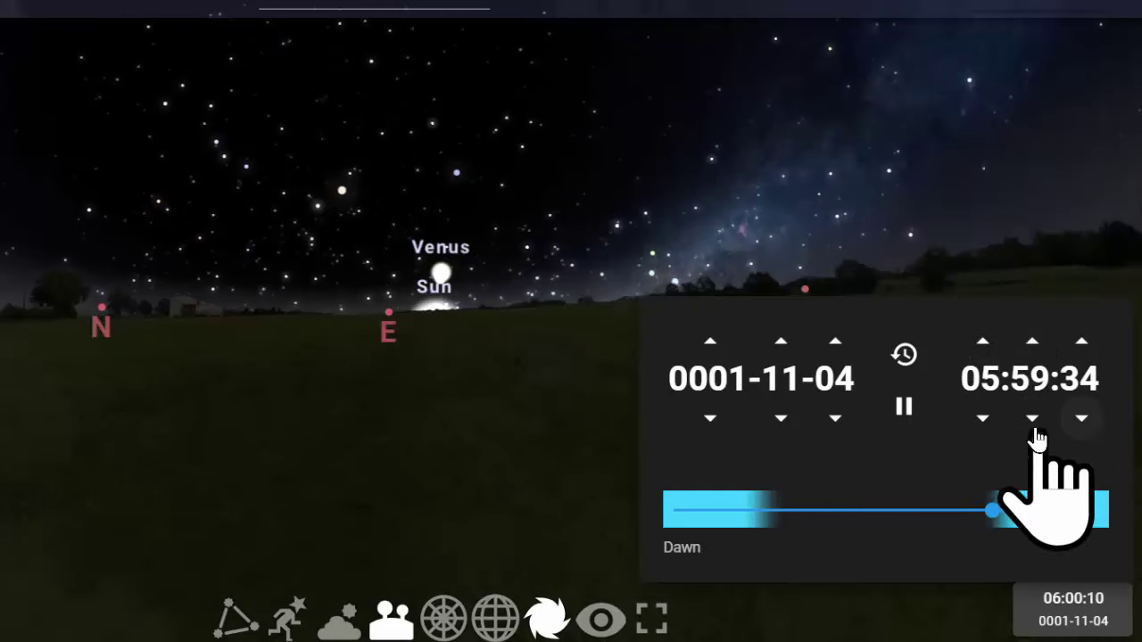
pyautogui.moveTo(1032, 433); pyautogui.dragTo(1032, 434)
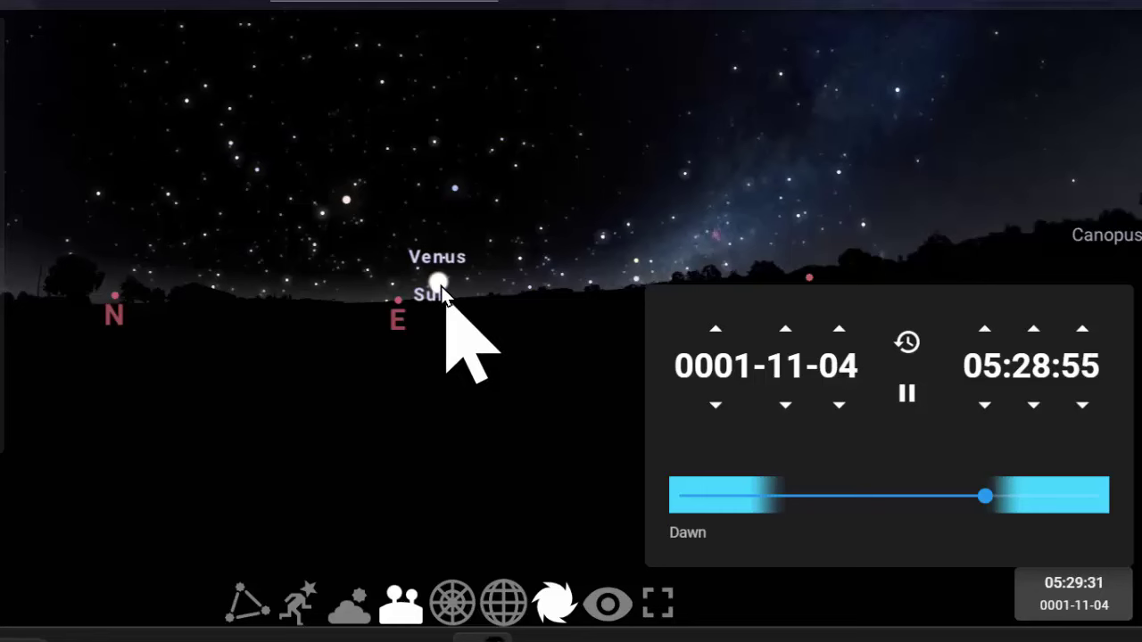
pyautogui.scroll(5, 443, 295)
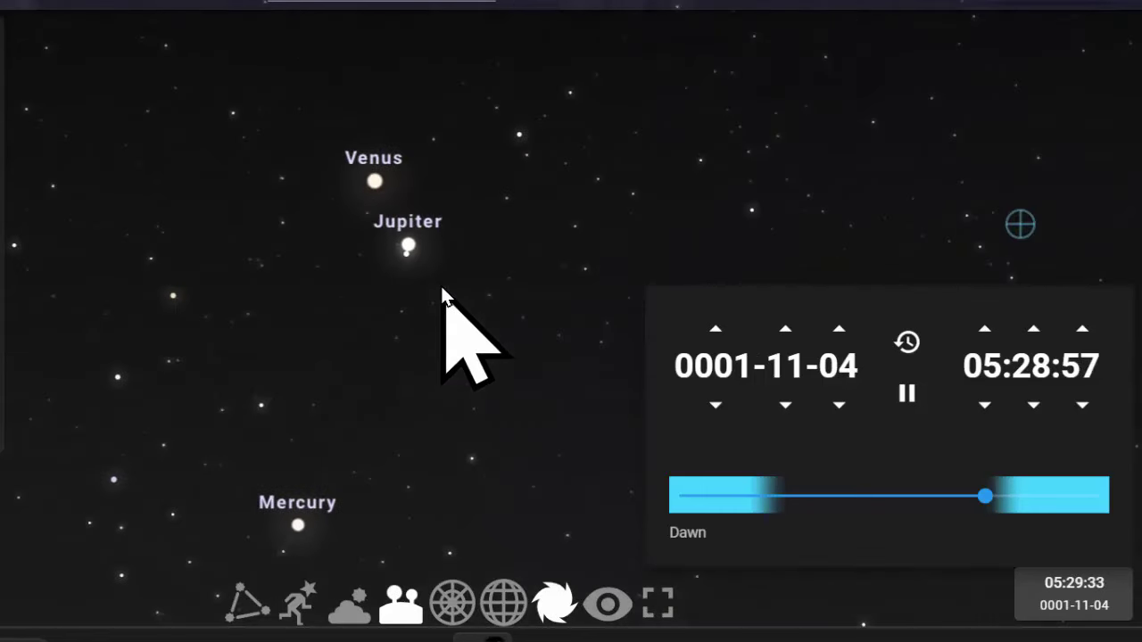
pyautogui.scroll(-2, 443, 294)
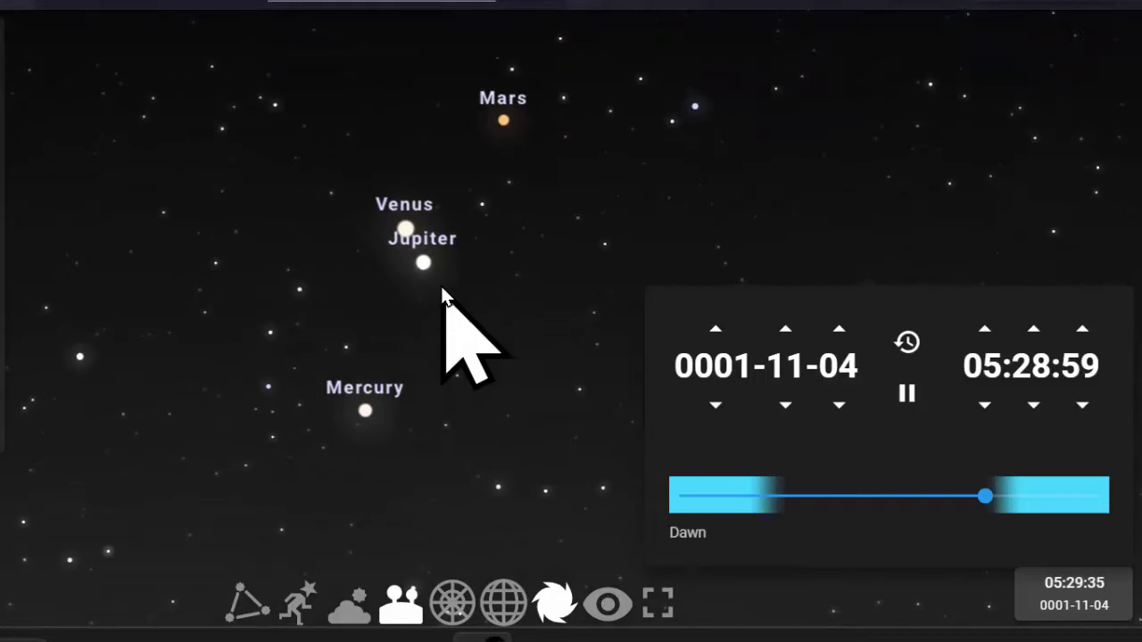